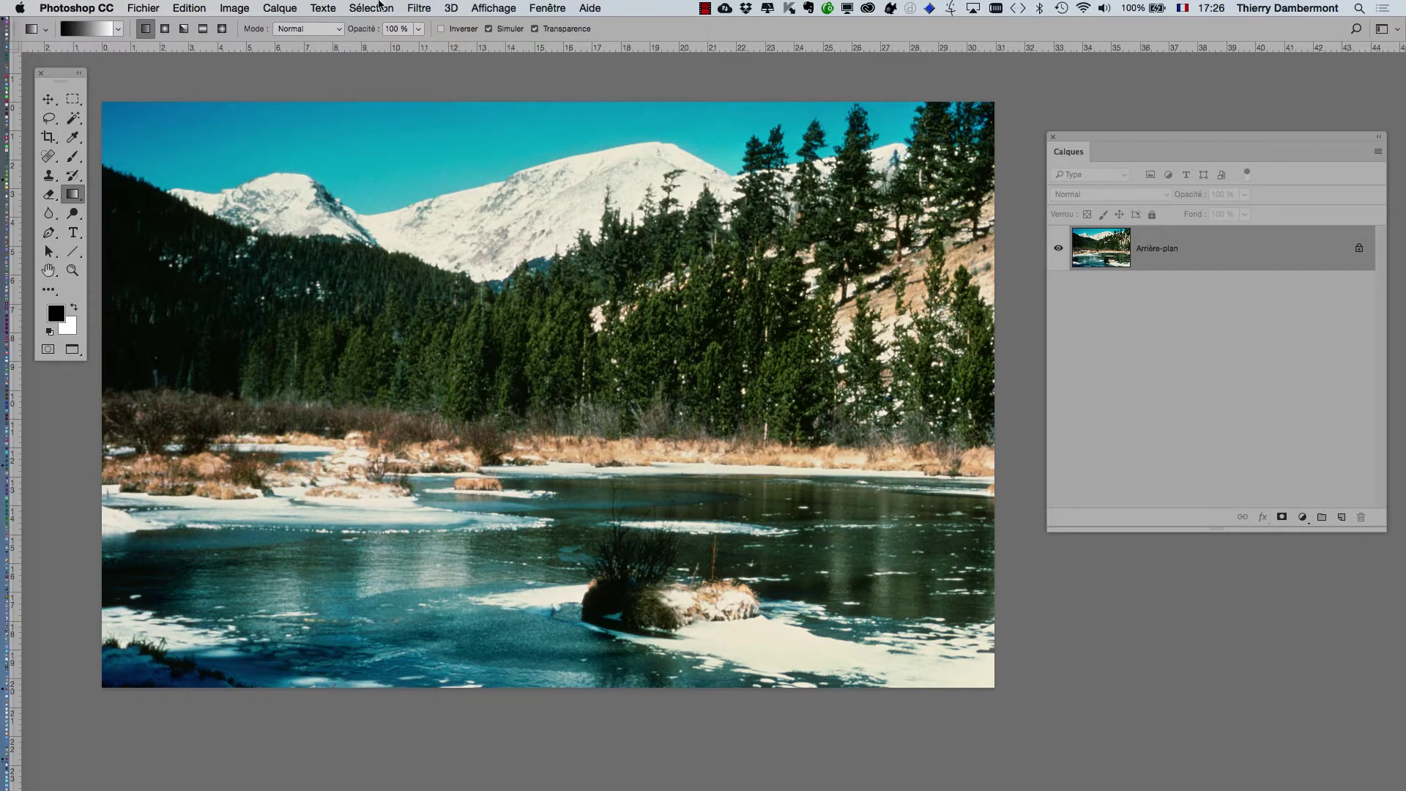
- Add a Levels (Niveaux) adjustment layer named Niveaux 1 above the background photo
click(289, 5)
mouse_move(315, 209)
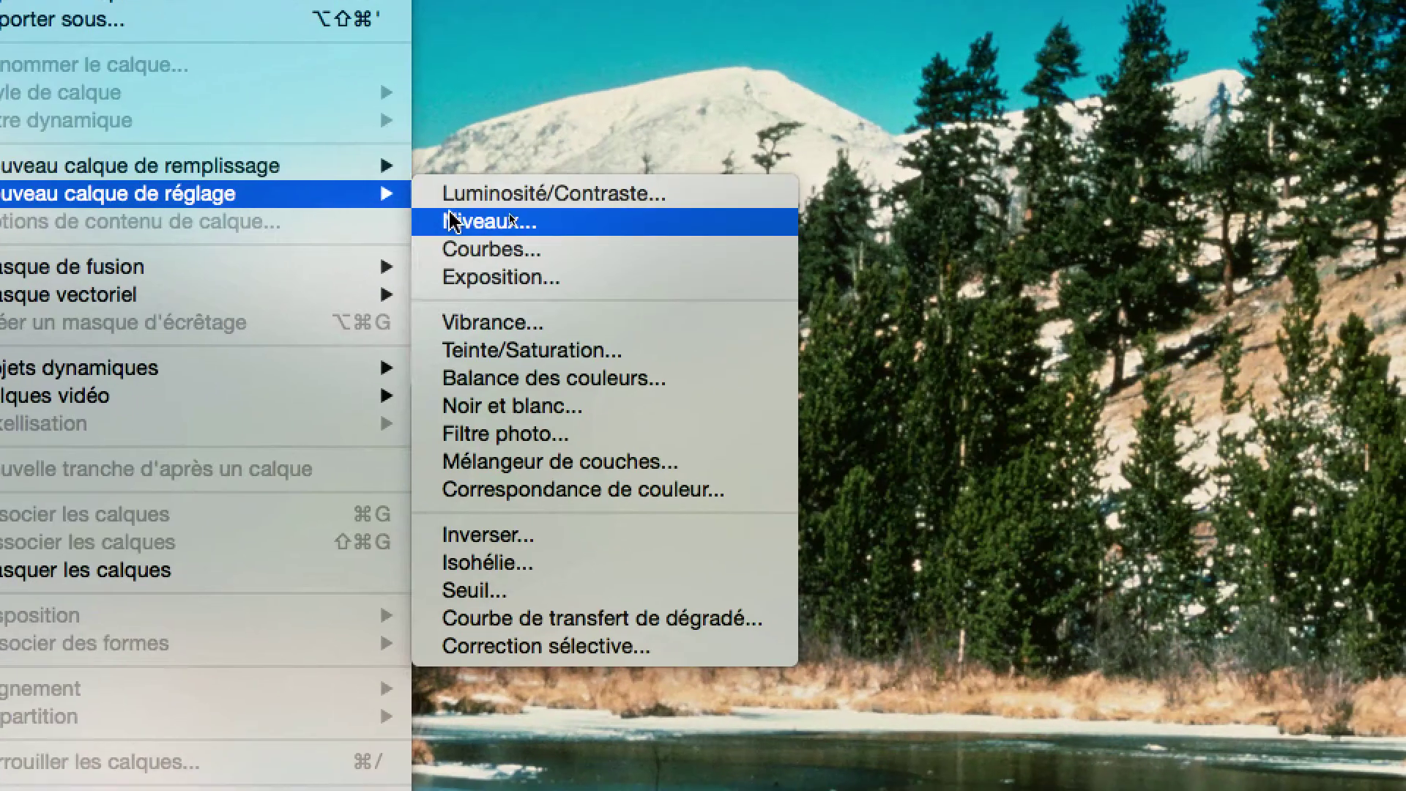
click(580, 234)
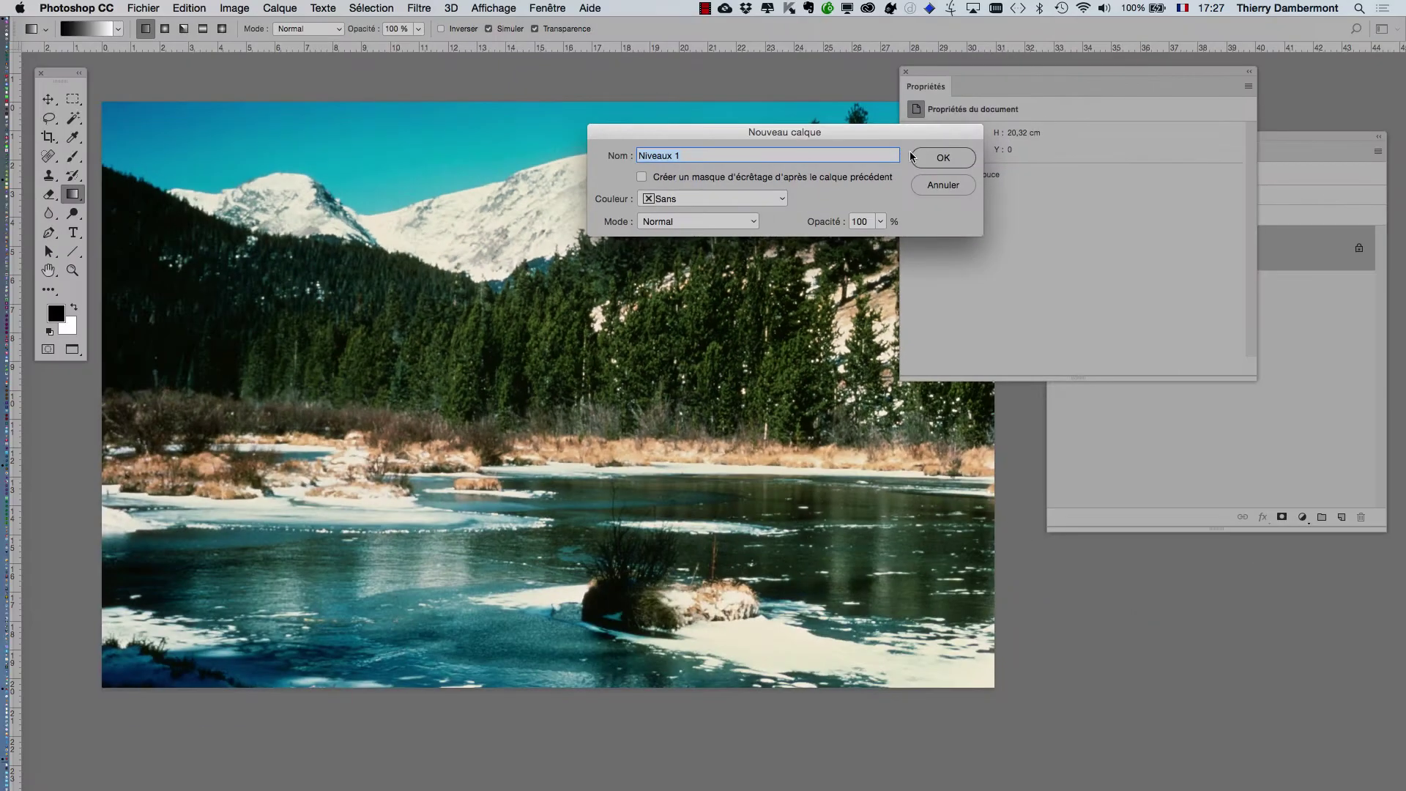
click(921, 158)
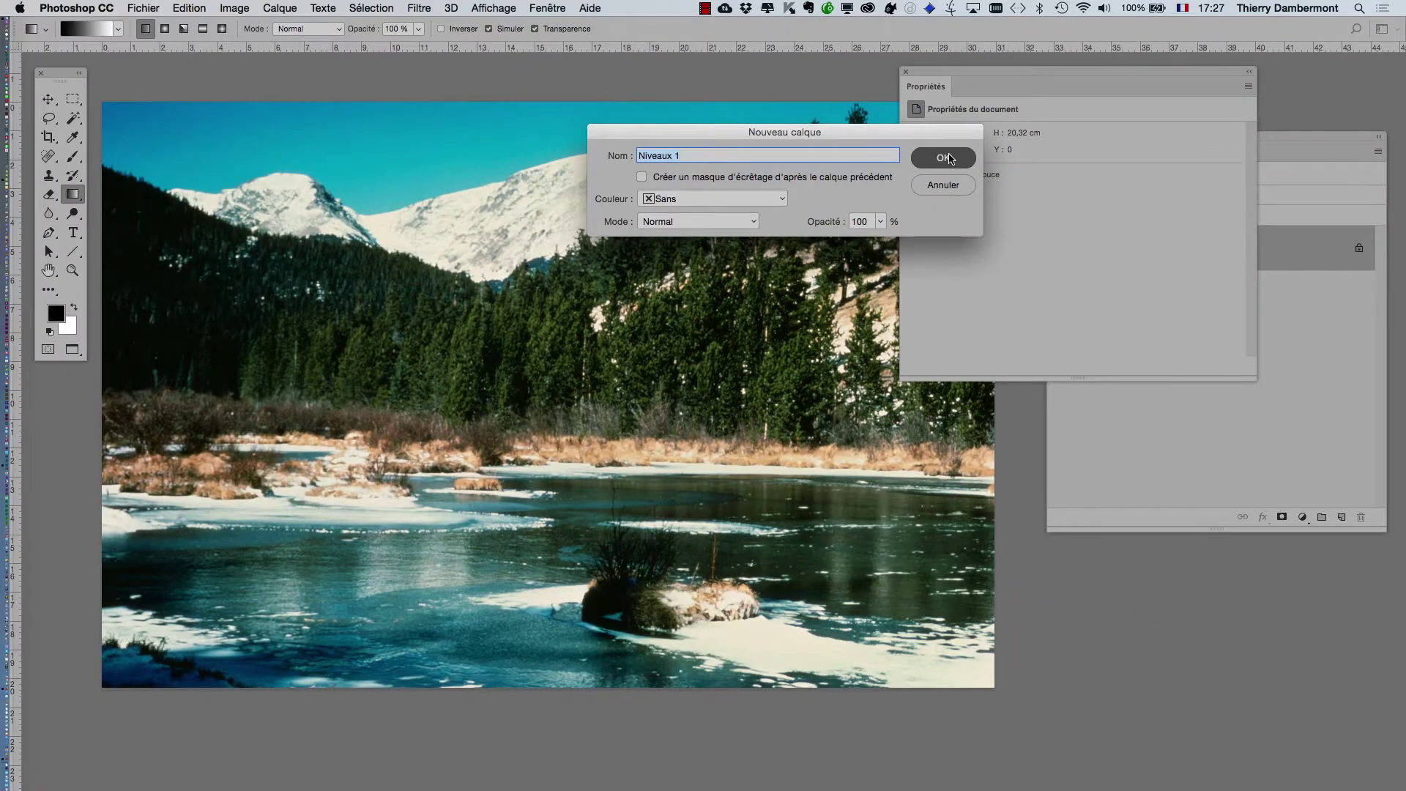
- Move the Properties panel beside the photo so it does not cover it, and close the Layers panel
drag(970, 72, 999, 318)
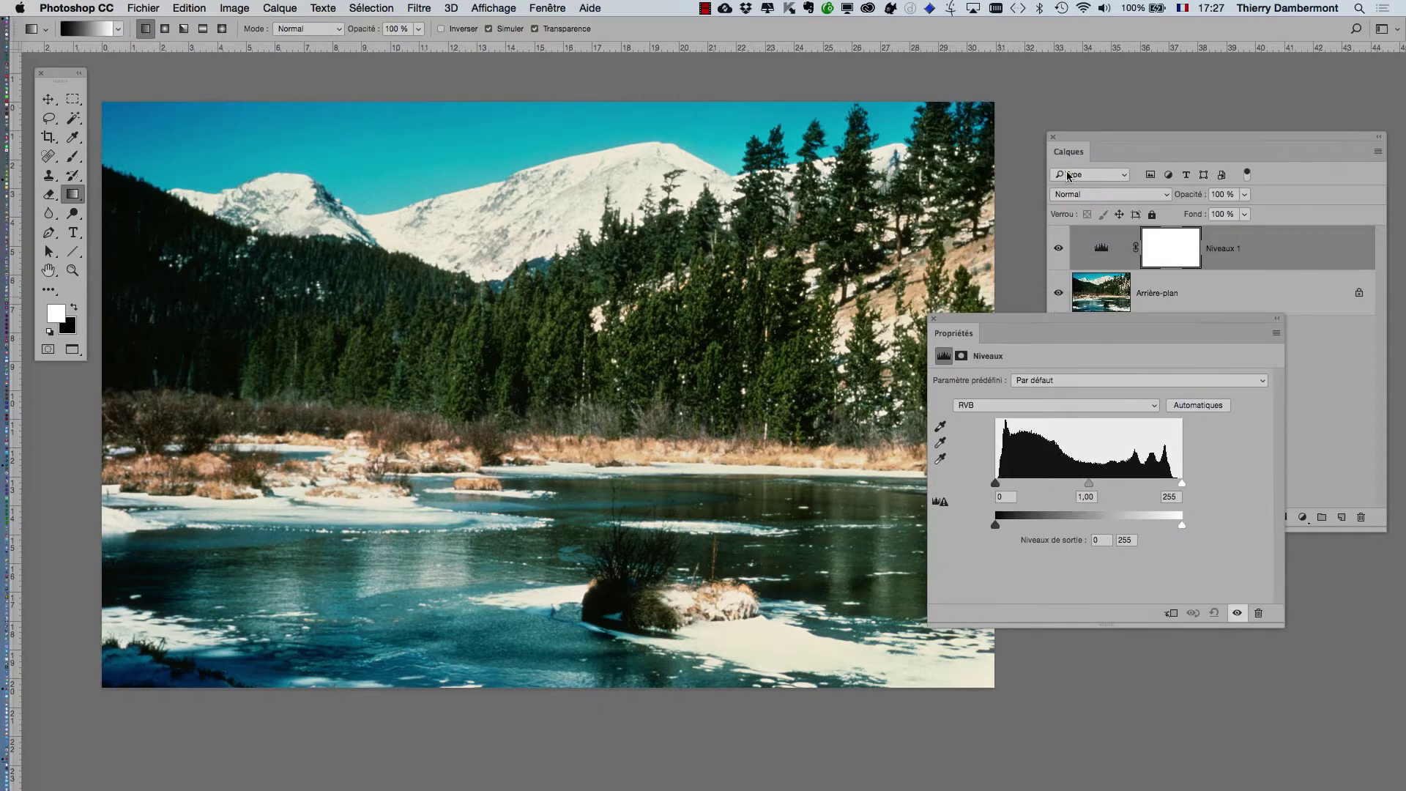
click(1053, 137)
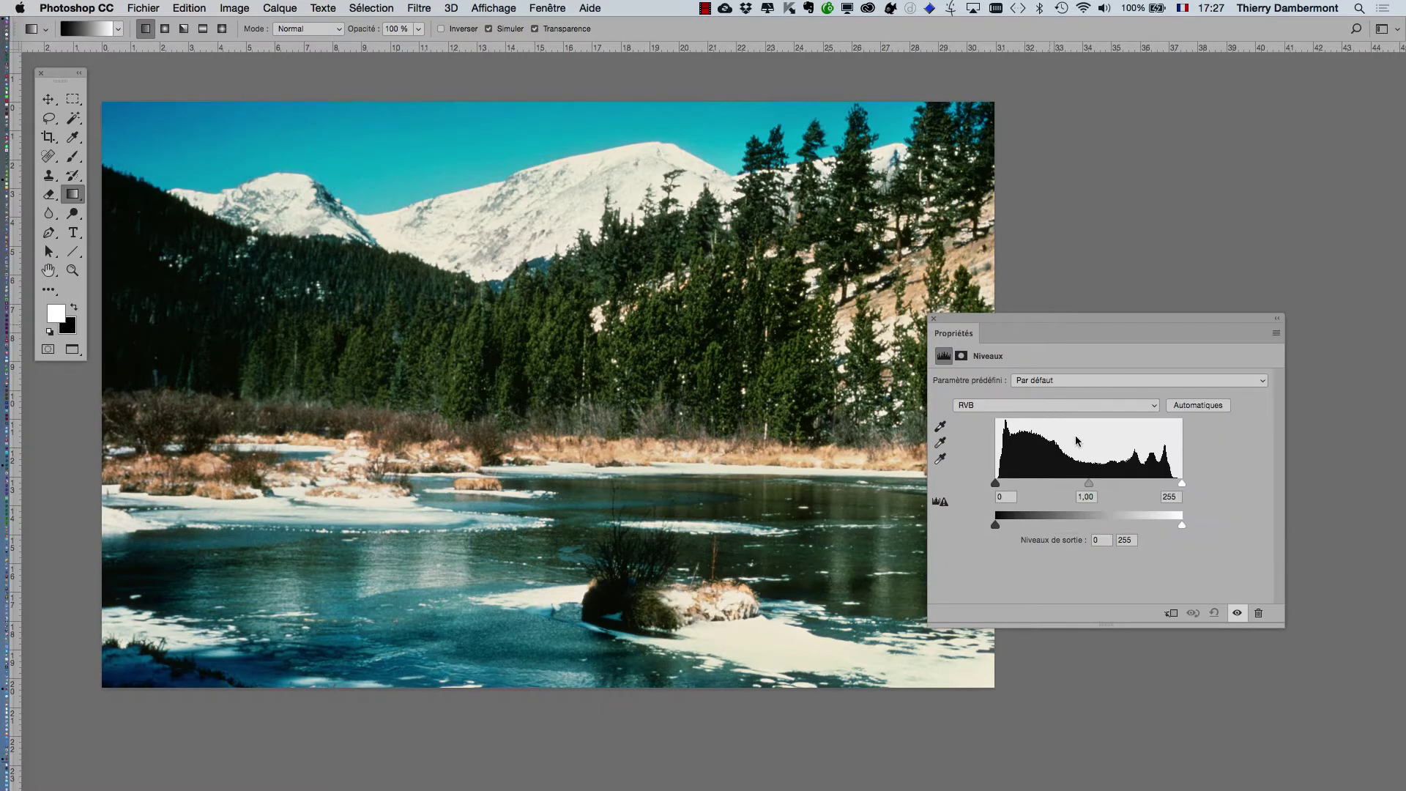
drag(1024, 318, 1111, 172)
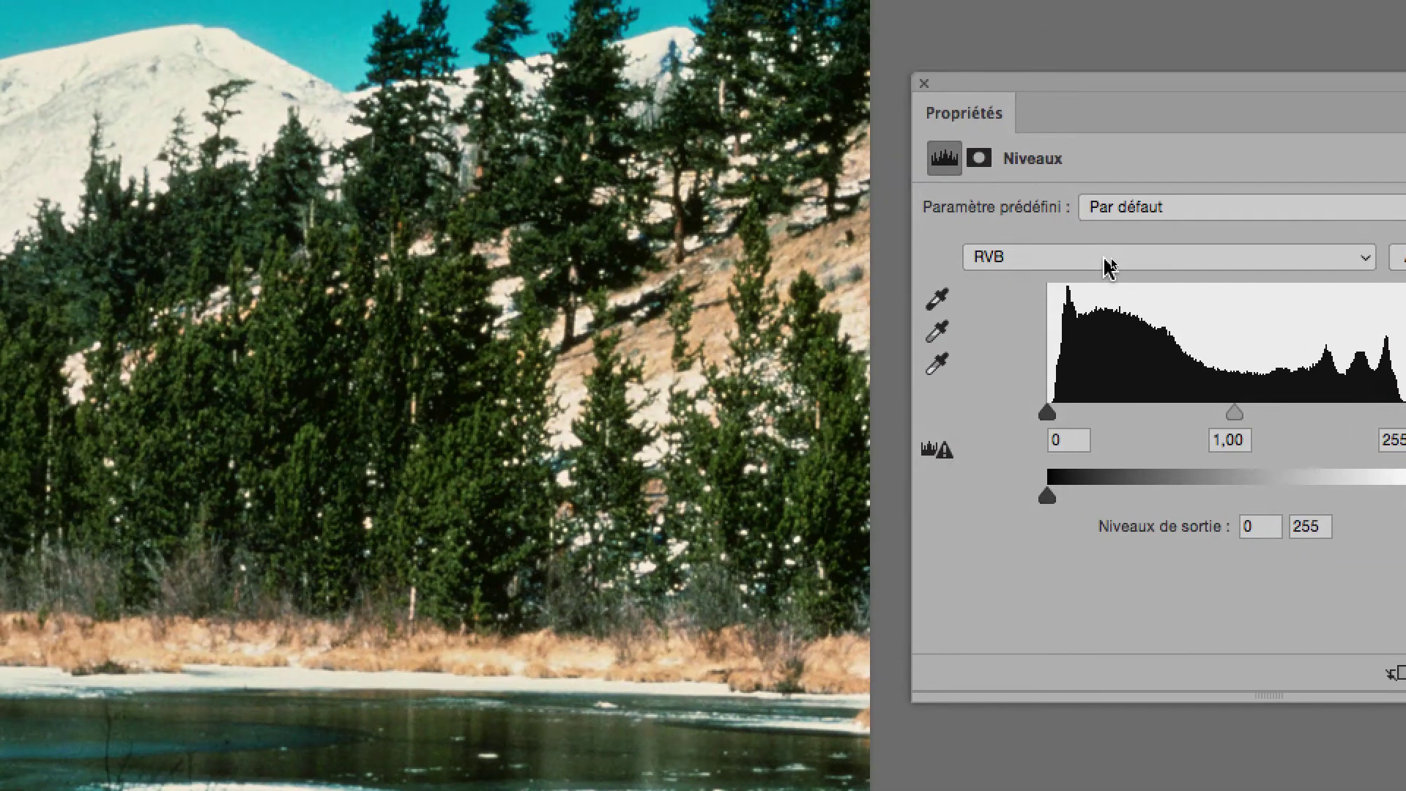
- Tighten the Red channel's input levels to the histogram's ends, with black point 9 and white point 244
click(930, 174)
click(931, 189)
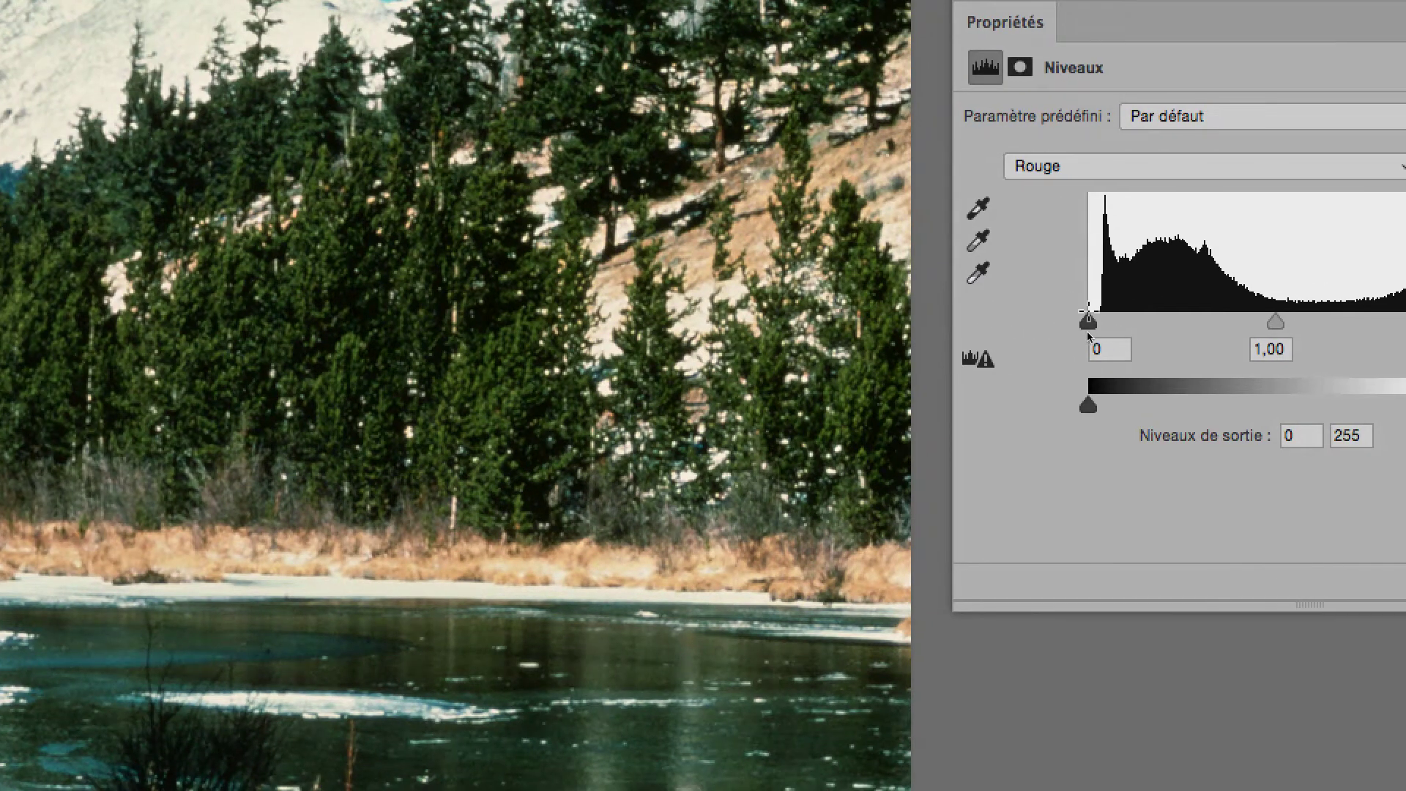
drag(965, 331, 974, 331)
drag(1094, 320, 1096, 318)
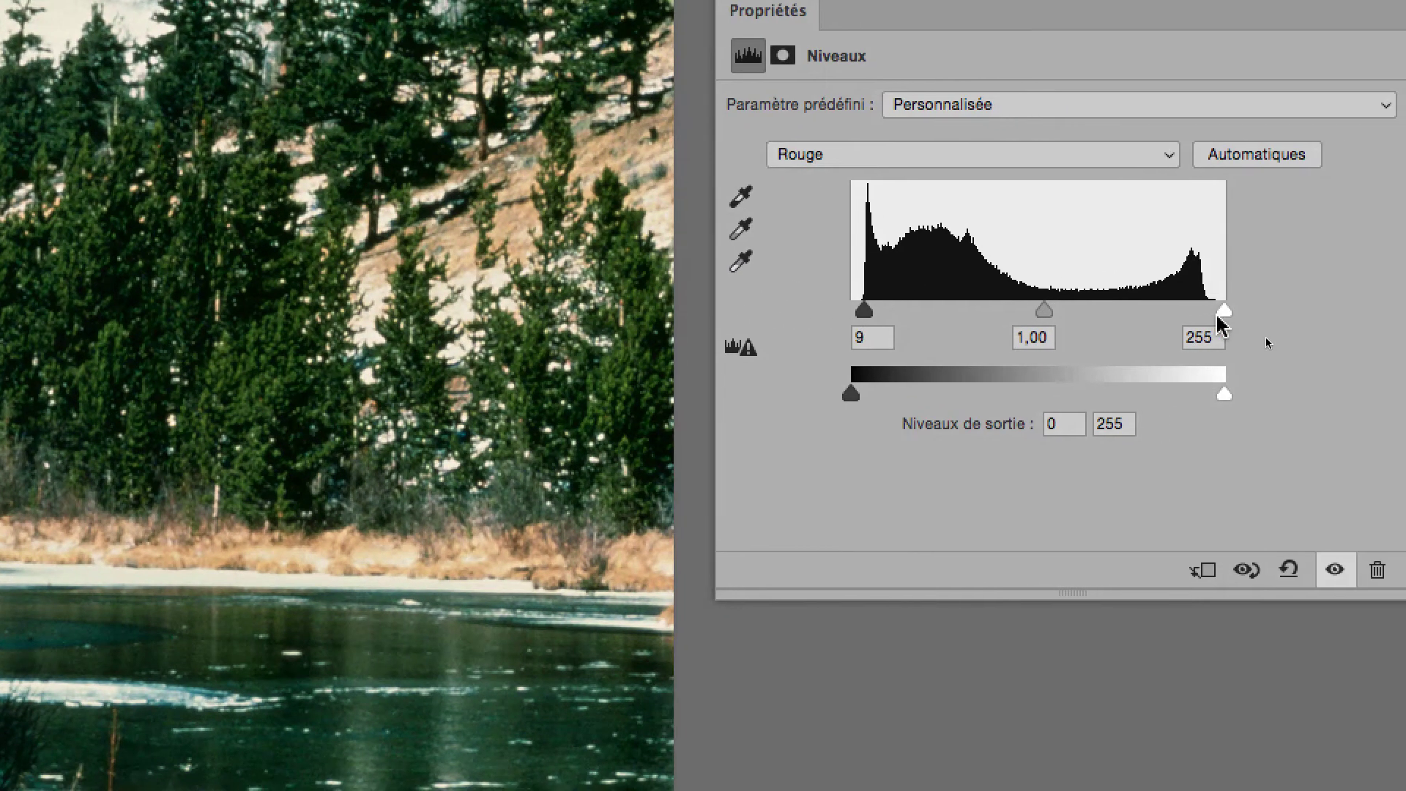
drag(1218, 317, 1208, 314)
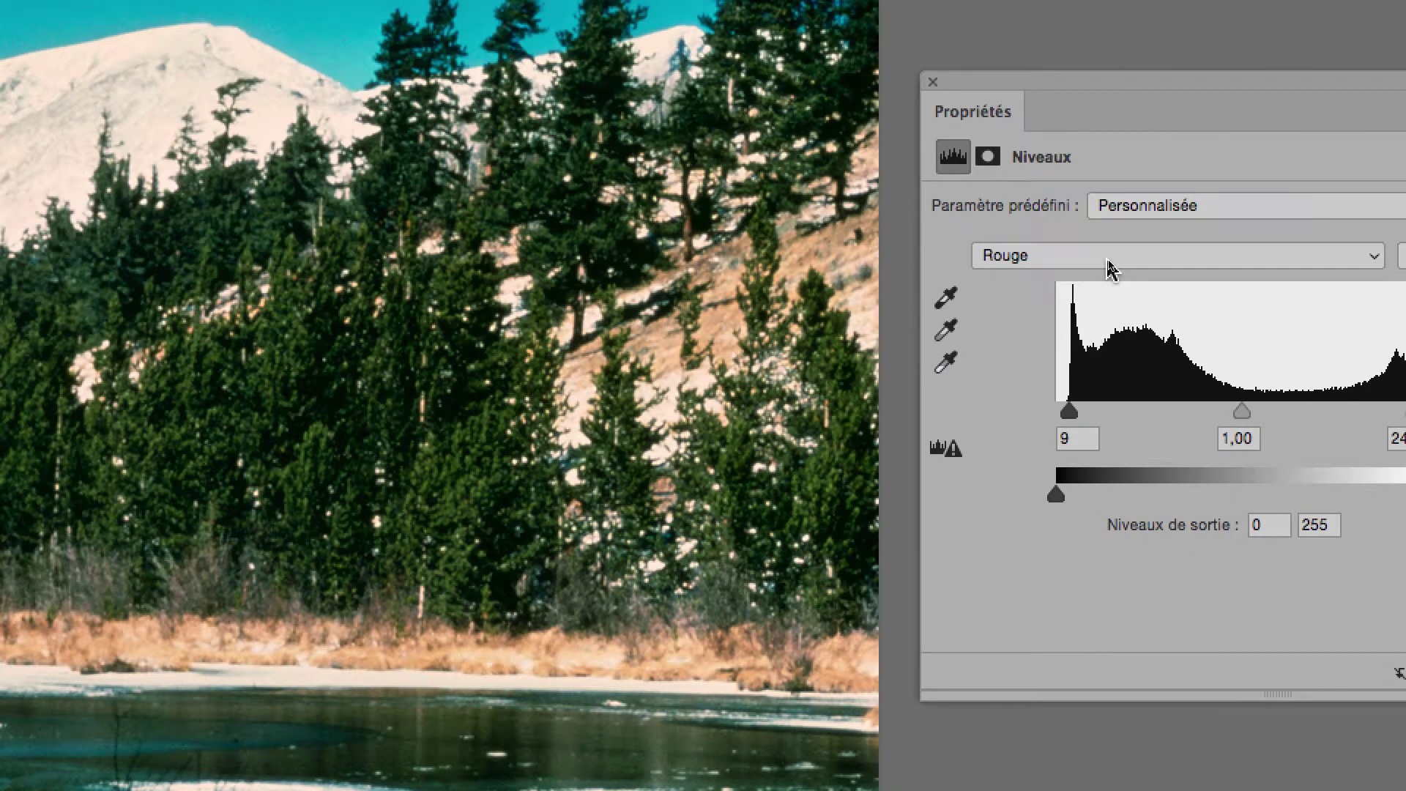
- Tighten the Green channel's input levels to the histogram's ends, with black point 12 and white point 241
click(1107, 267)
click(1104, 273)
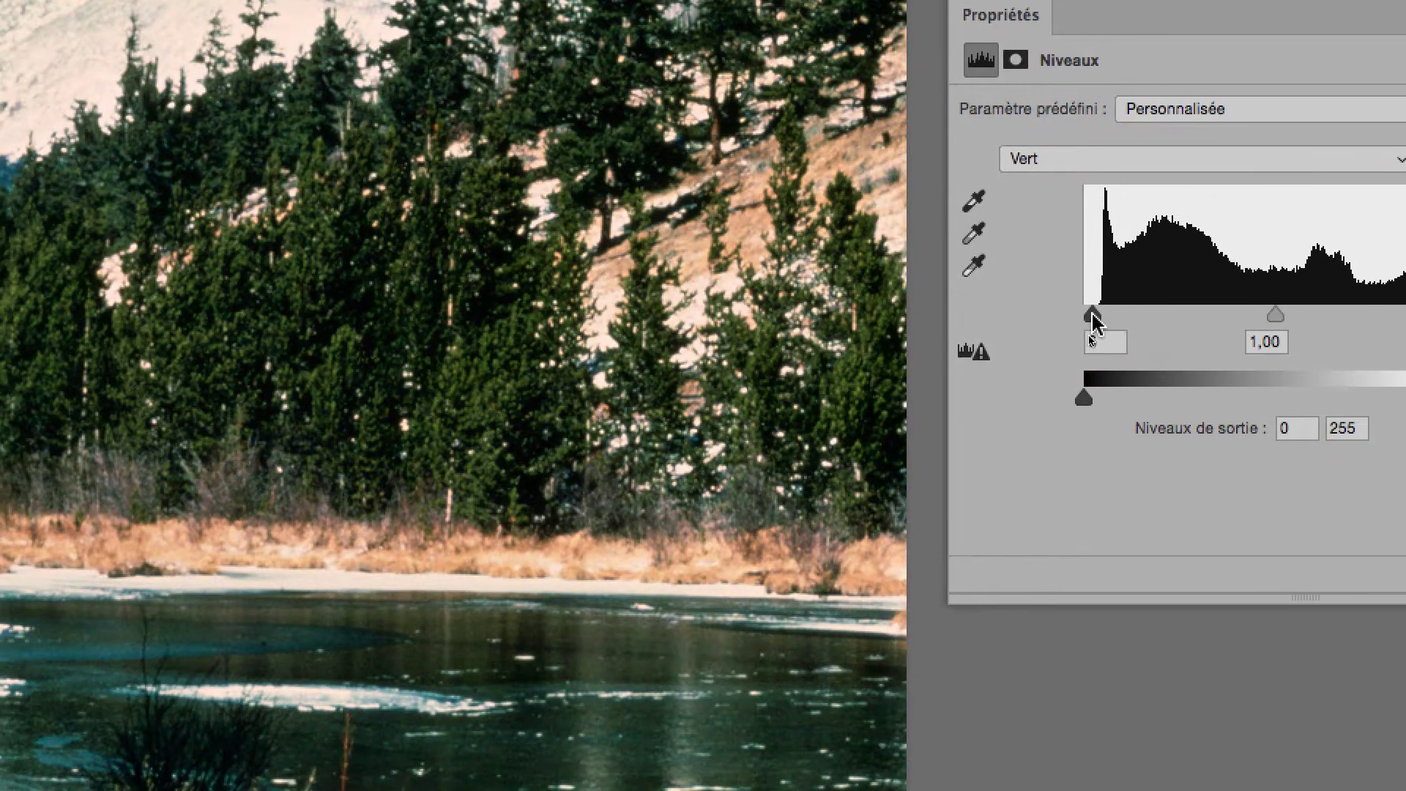
drag(1093, 320, 1102, 320)
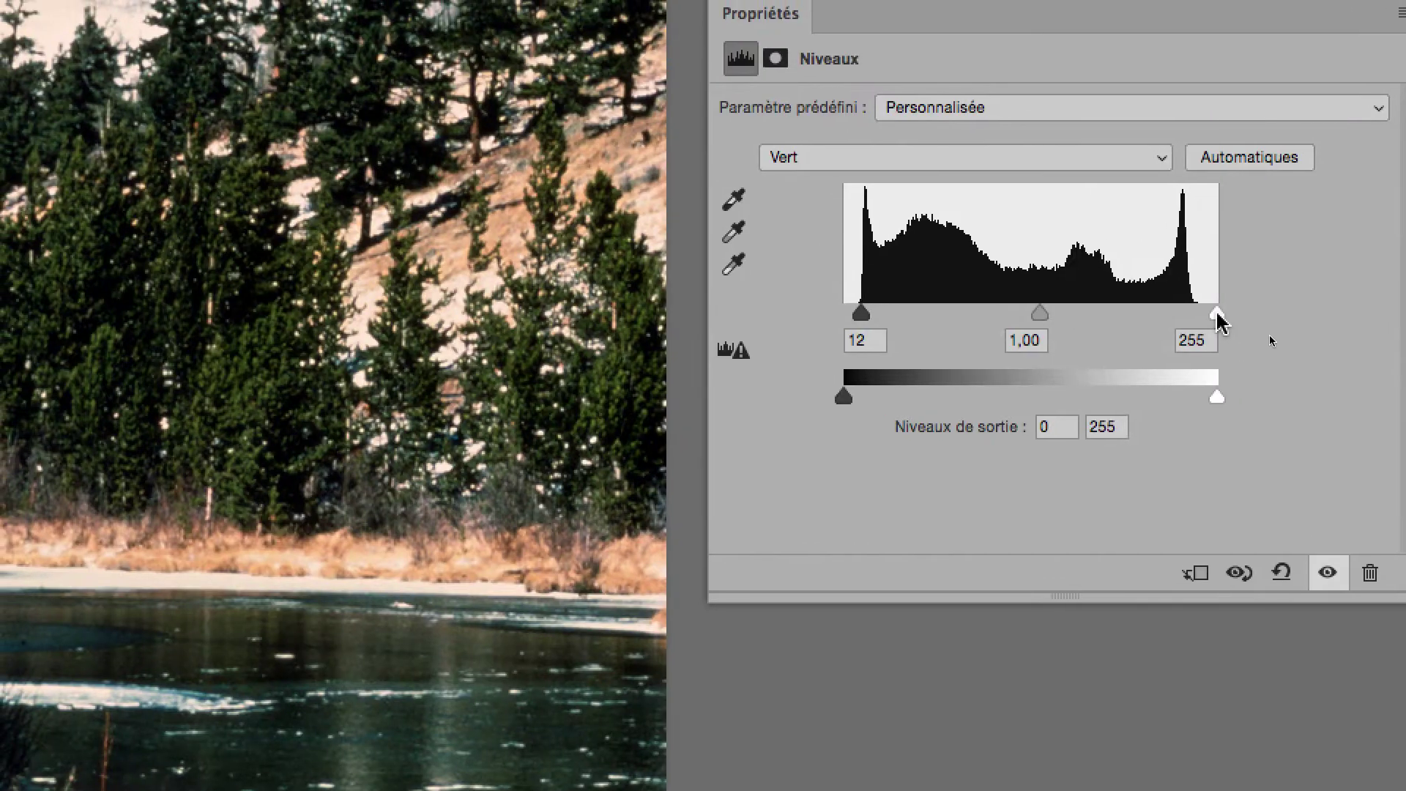
drag(1223, 315, 1203, 320)
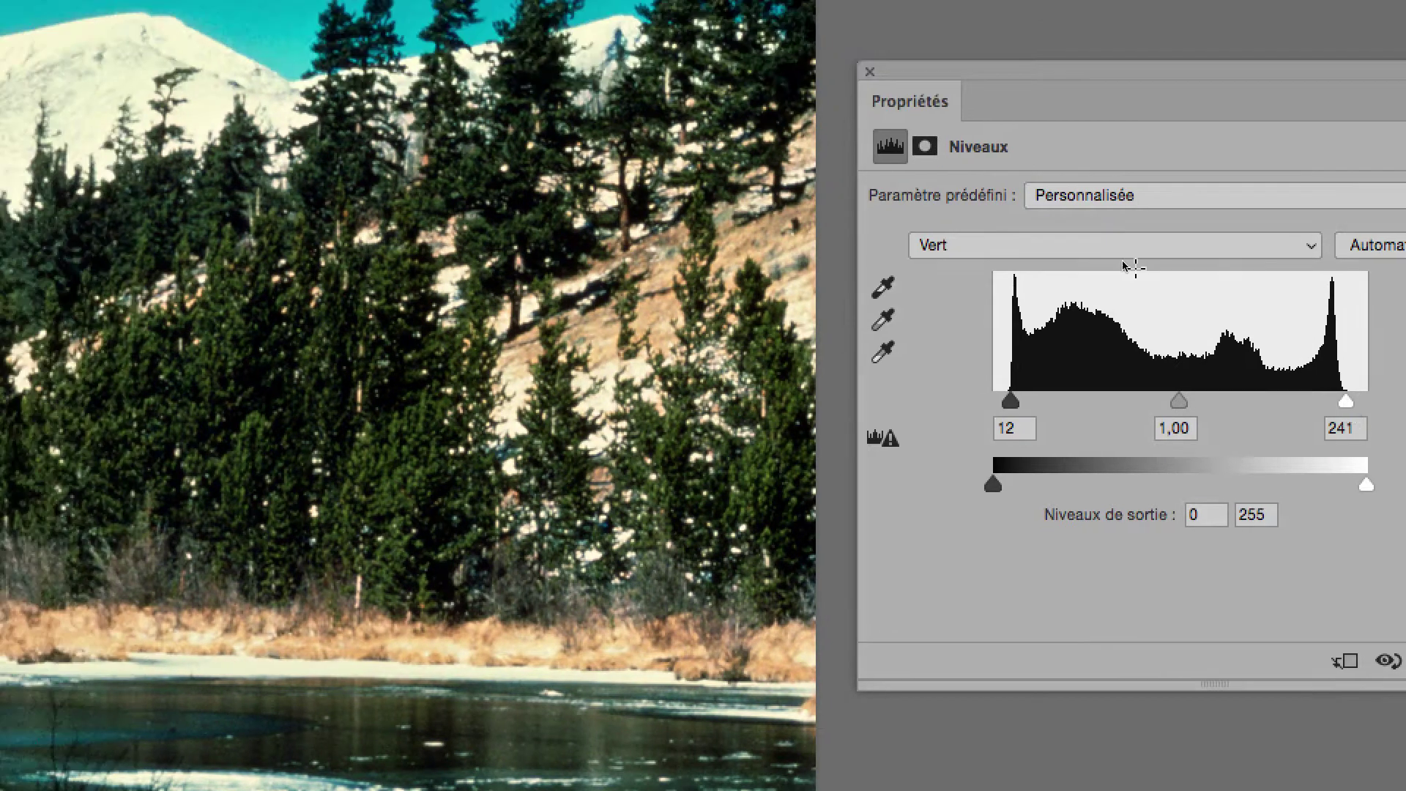
- Tighten the Blue channel's input levels to the histogram's ends, with black point 3 and white point 225
click(937, 160)
click(1113, 265)
drag(1050, 397, 1054, 397)
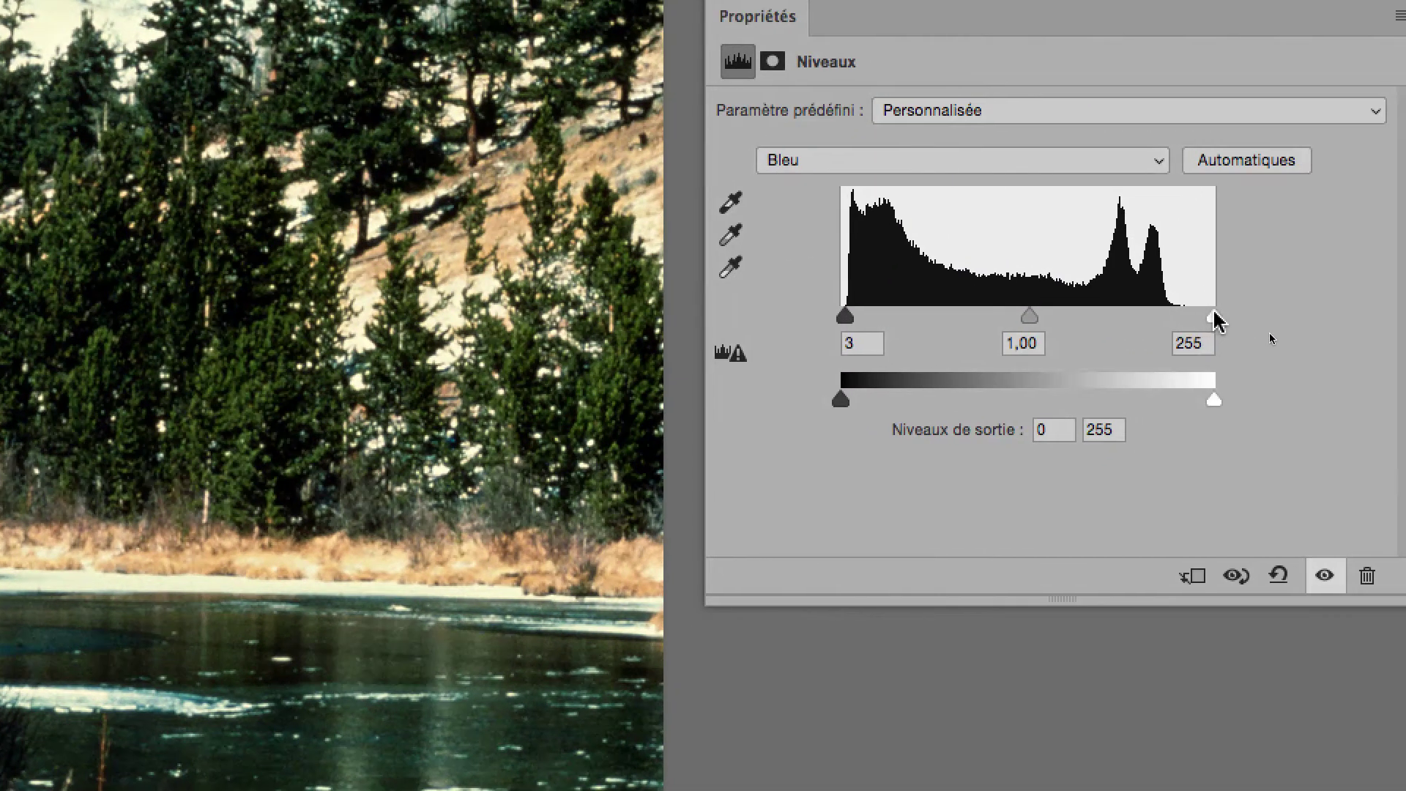
drag(1251, 317, 1207, 319)
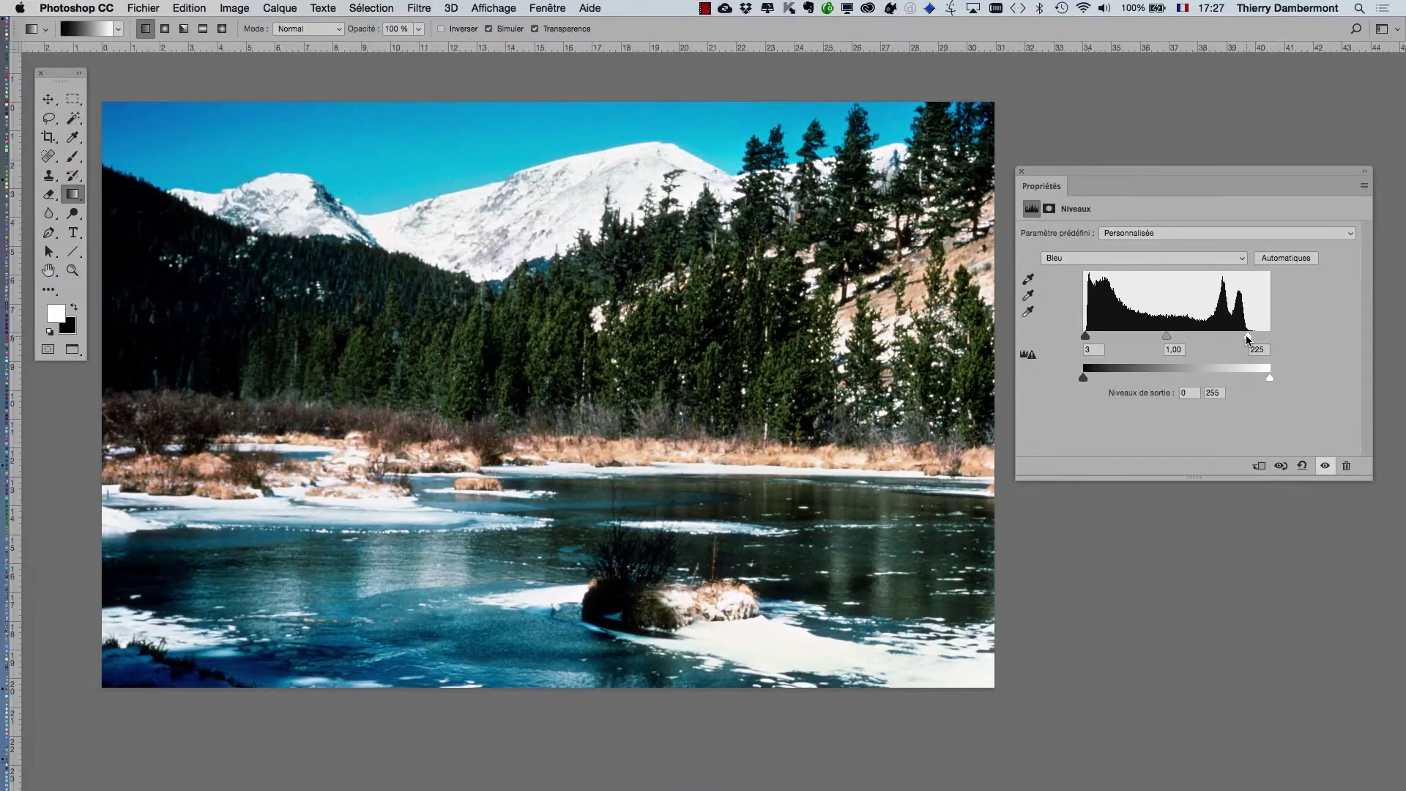
- Show the Layers panel again and move it so the Niveaux 1 layer is accessible beside the photo
click(549, 8)
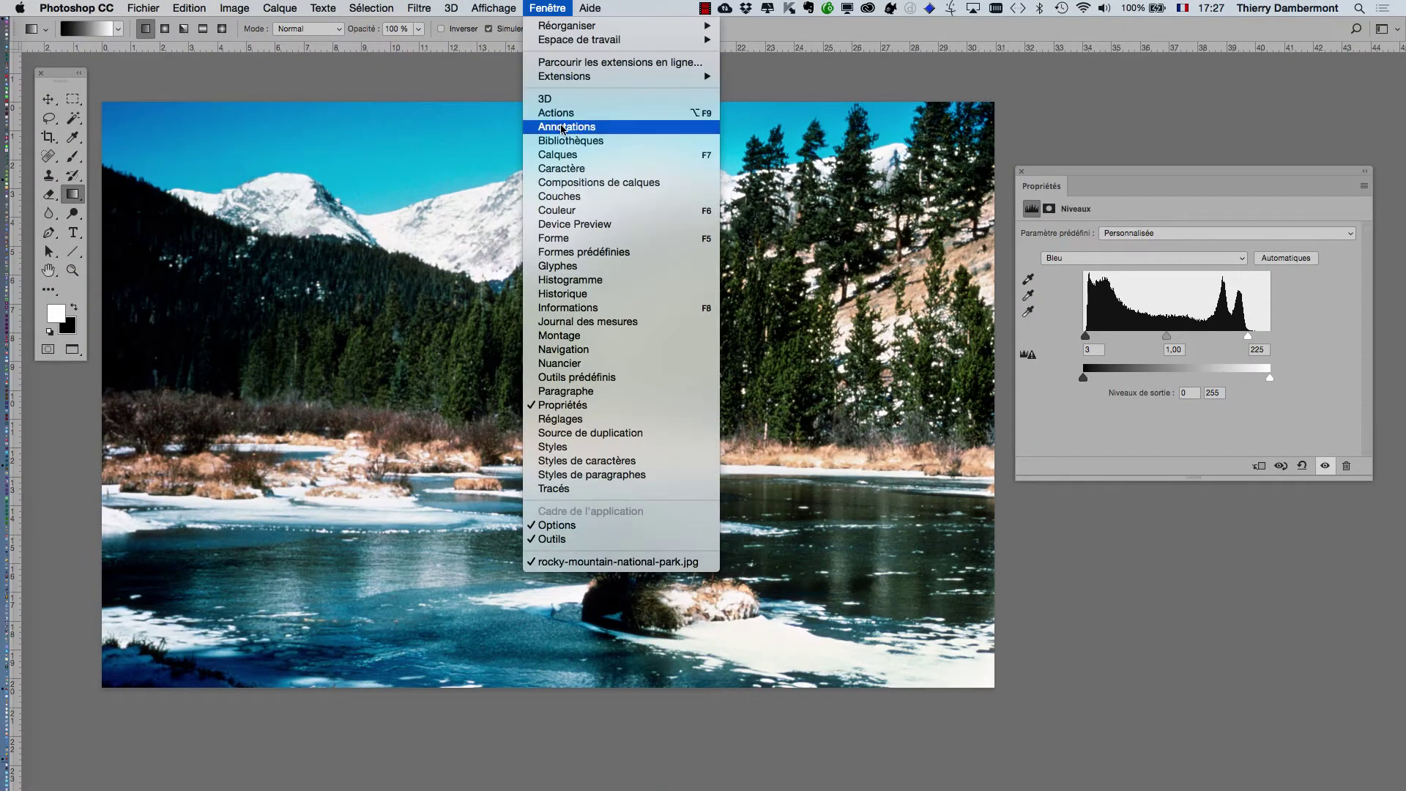
click(558, 155)
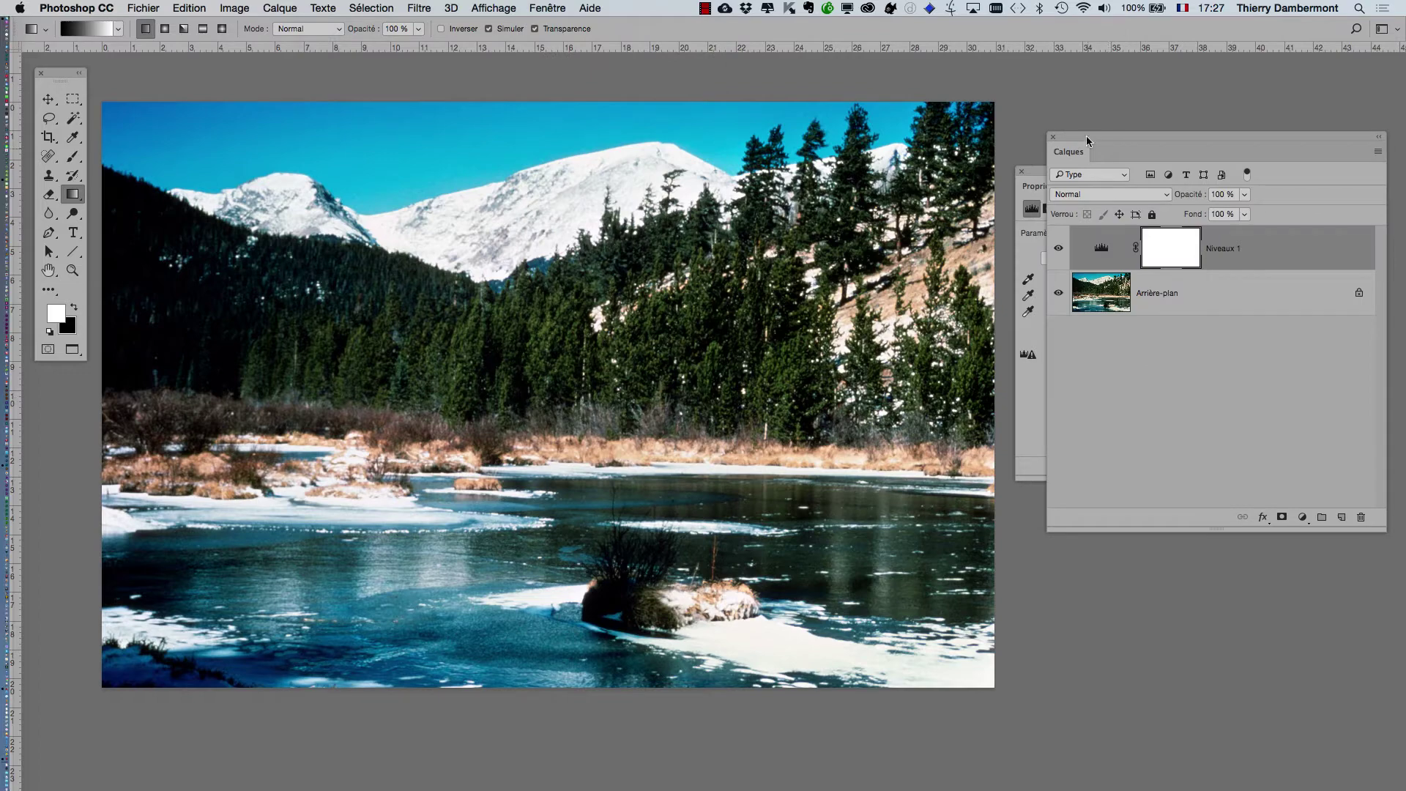
drag(1086, 134, 1105, 83)
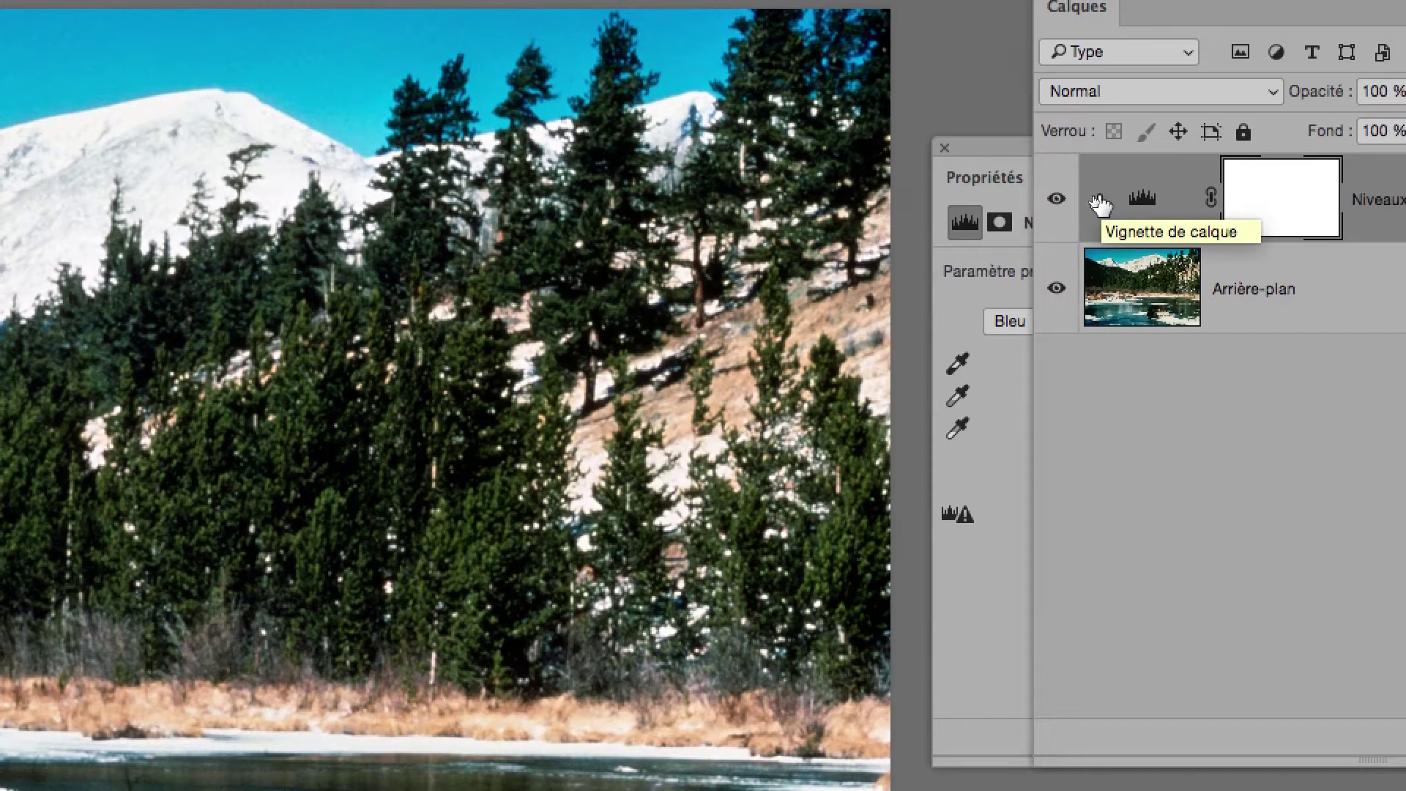
- Compare the photo with and without the Niveaux 1 layer, both whole and close up, and close the Layers panel
click(1078, 198)
click(1083, 199)
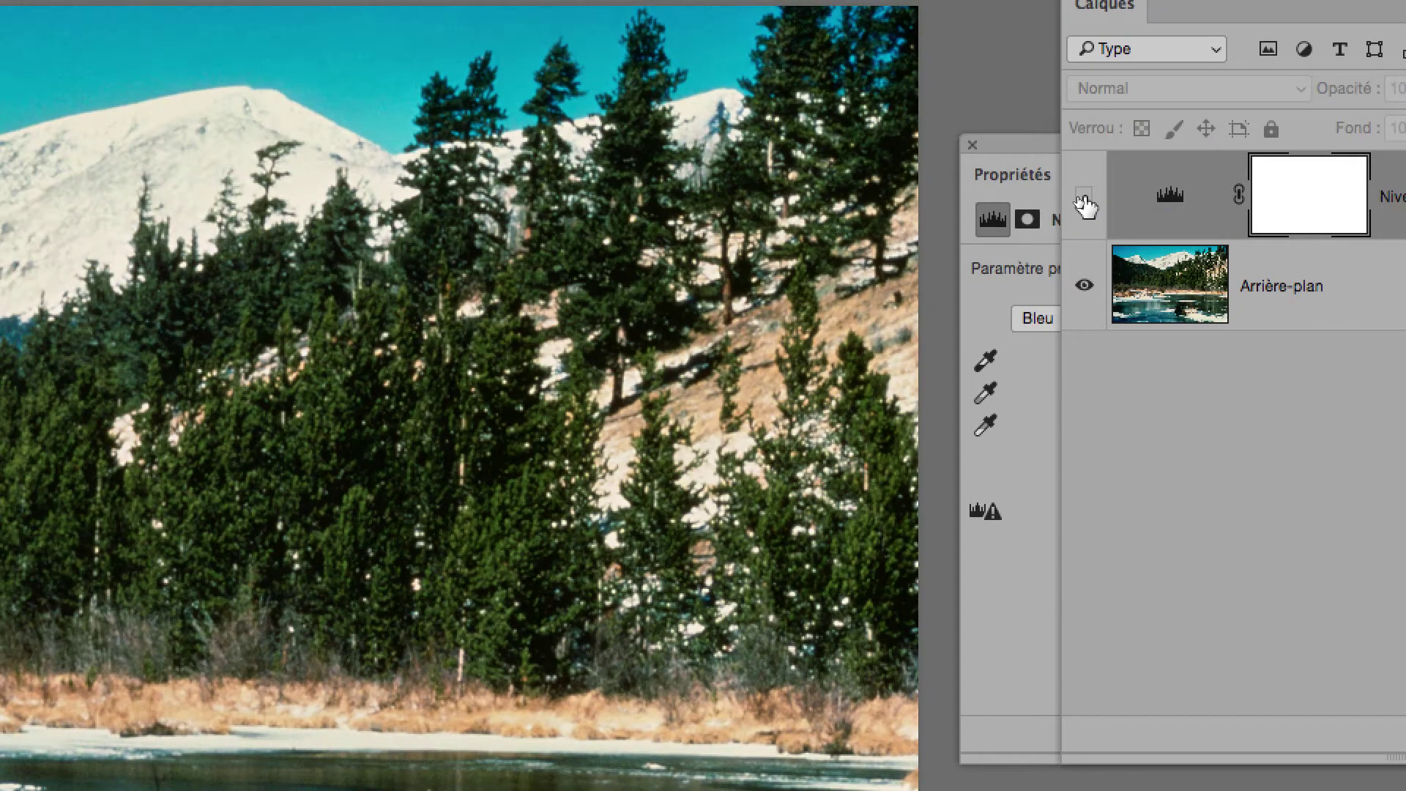
click(1084, 199)
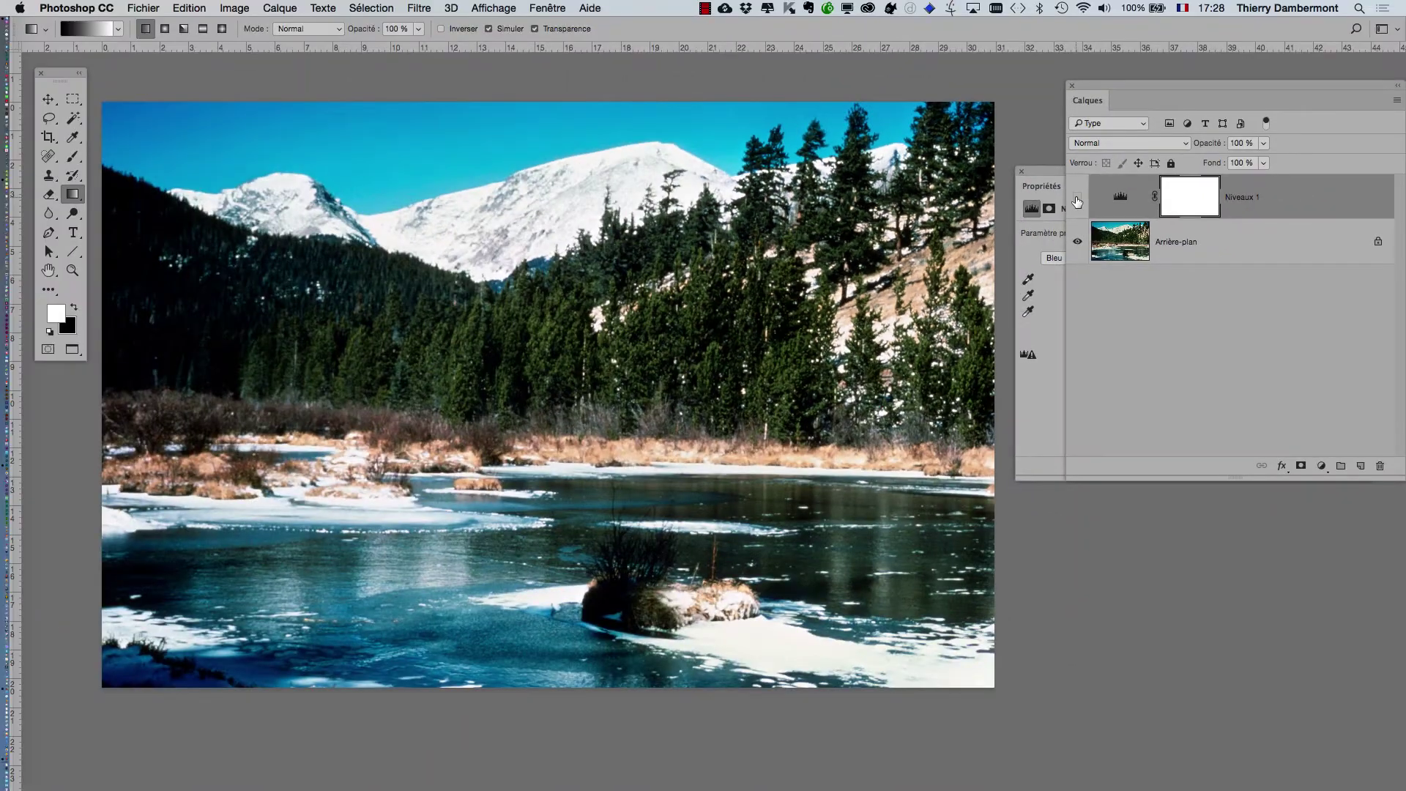
click(1077, 199)
click(1077, 198)
click(1077, 199)
scroll(408, 484, up, 1)
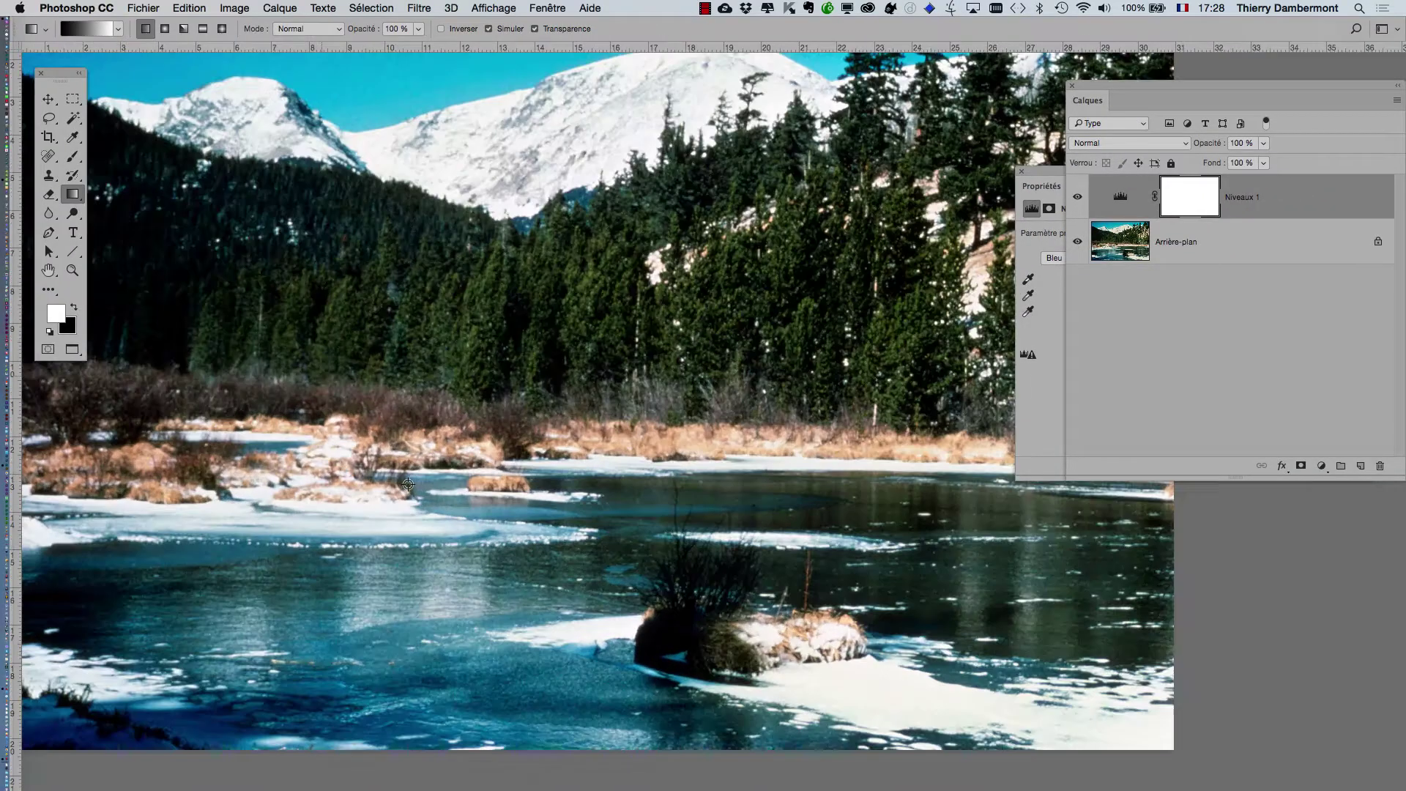
scroll(408, 484, up, 1)
click(1078, 198)
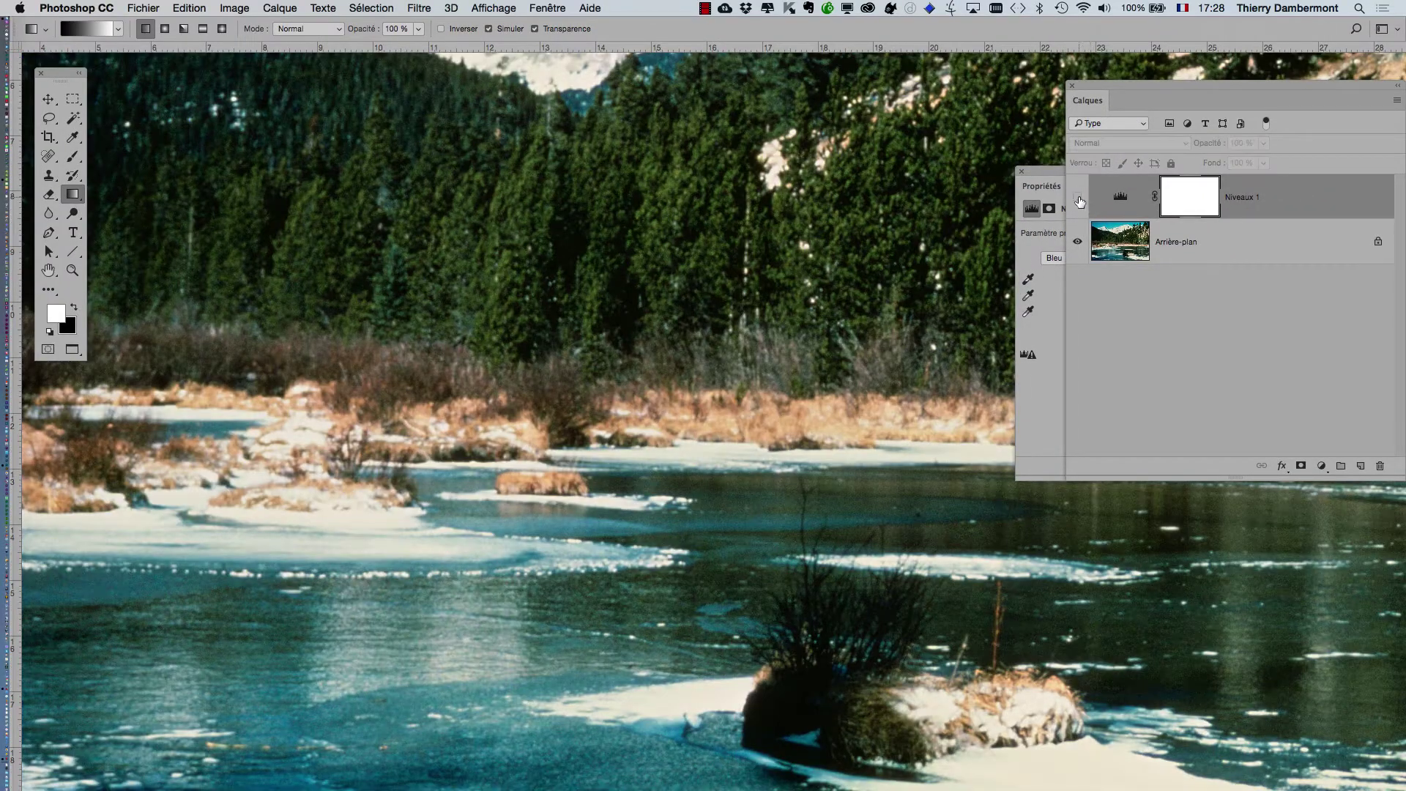
click(1078, 198)
click(1071, 86)
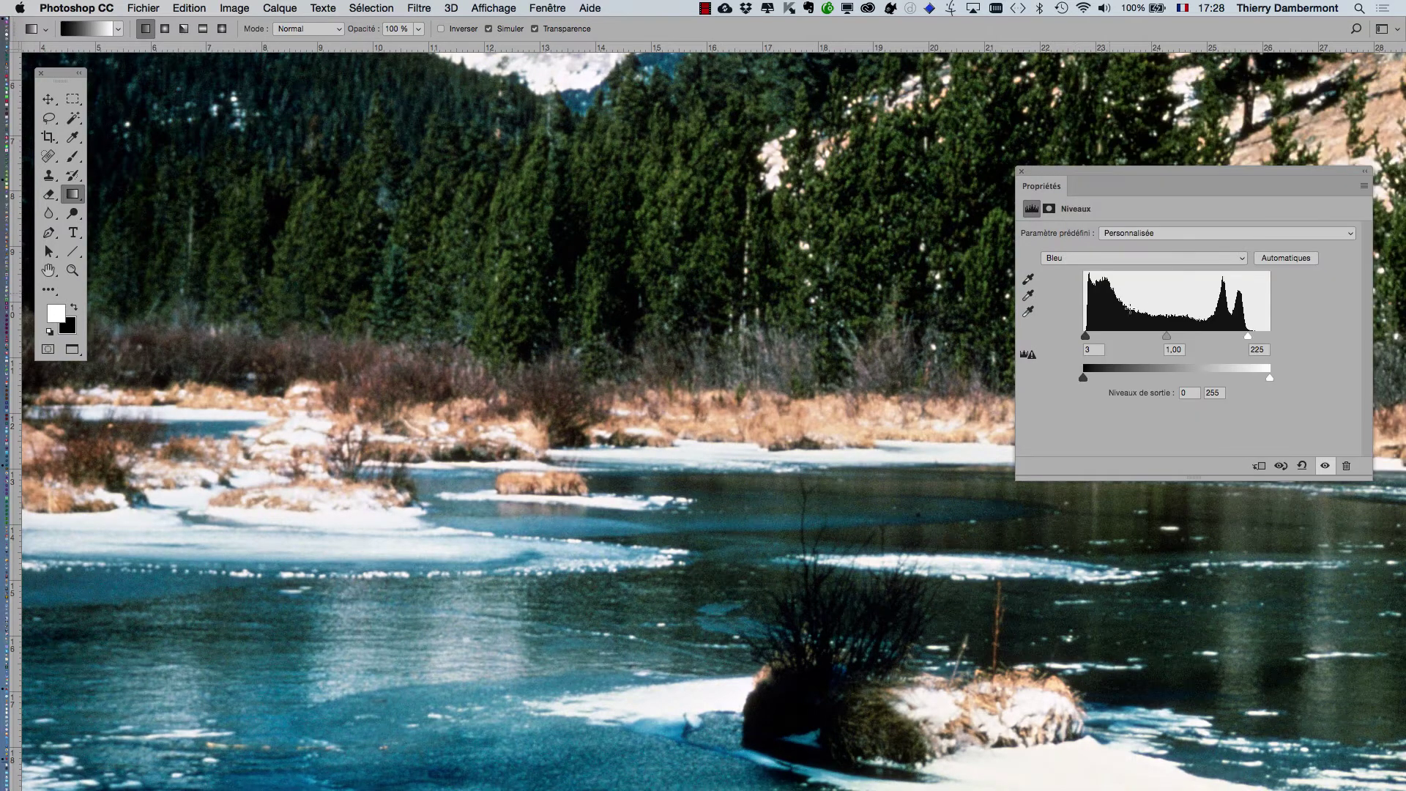
- Review the Red channel's levels with the whole photo in view
click(1135, 260)
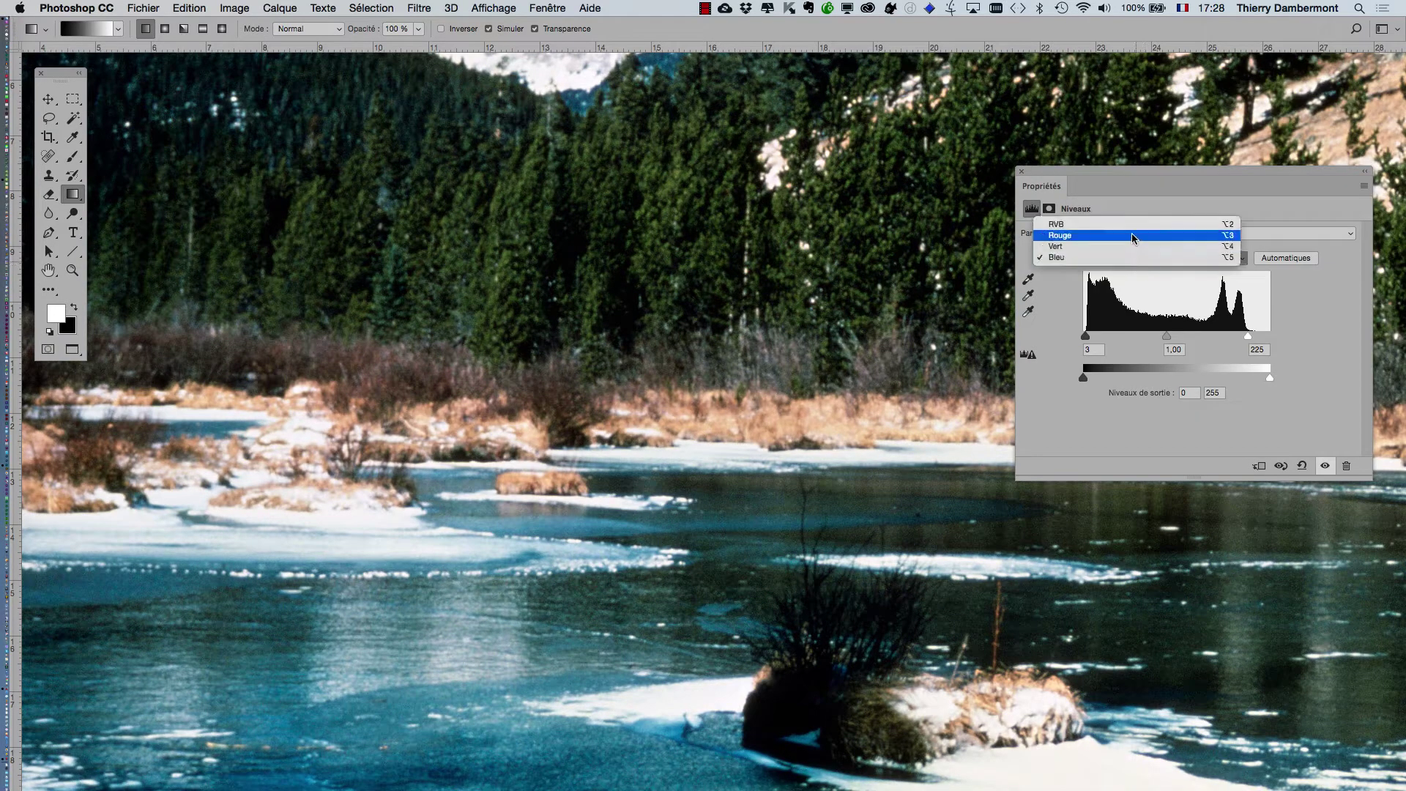
click(1131, 232)
scroll(862, 364, down, 1)
scroll(862, 365, down, 1)
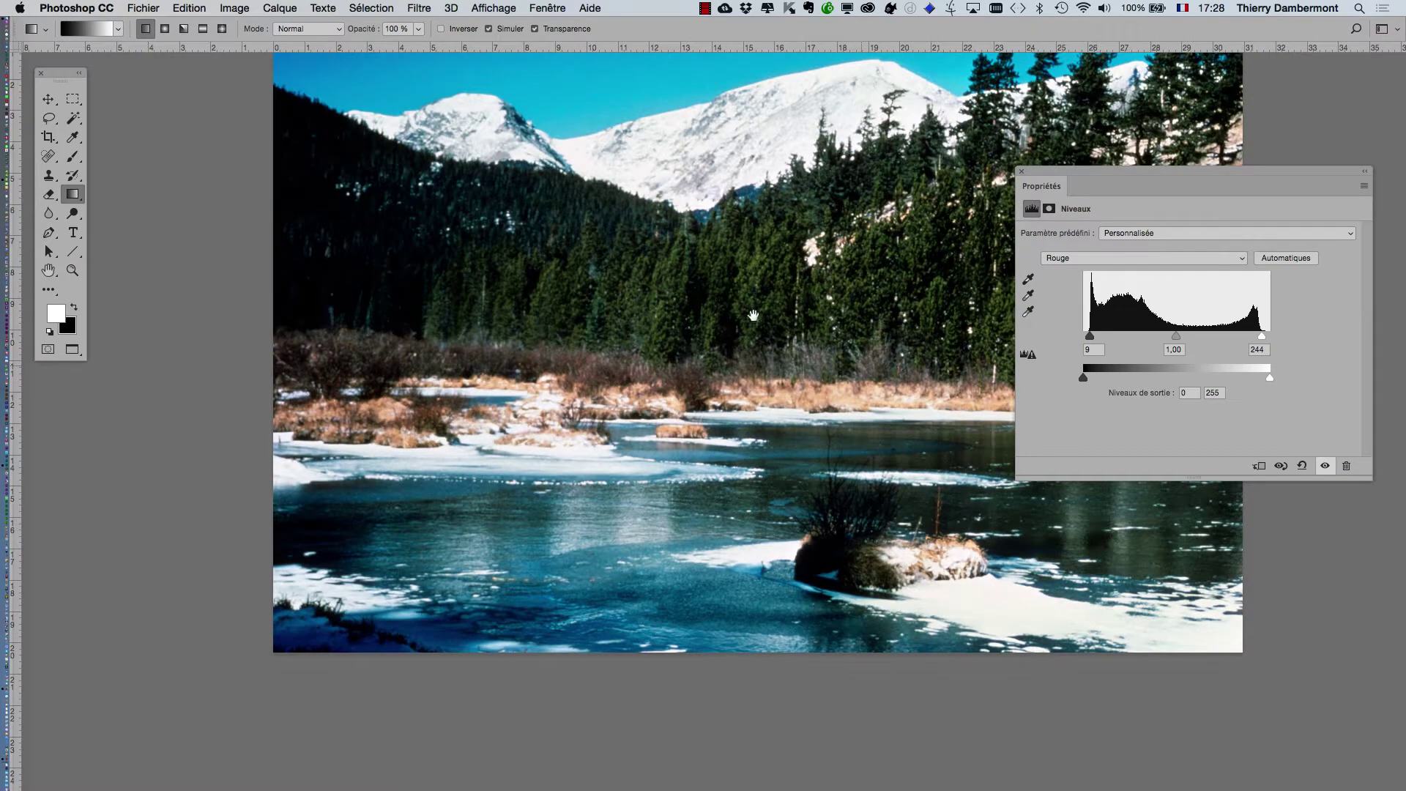
scroll(940, 370, right, 3)
- Try shifting the Blue channel's midtones towards blue and towards yellow, and set its midtone level to 0,54
click(1111, 265)
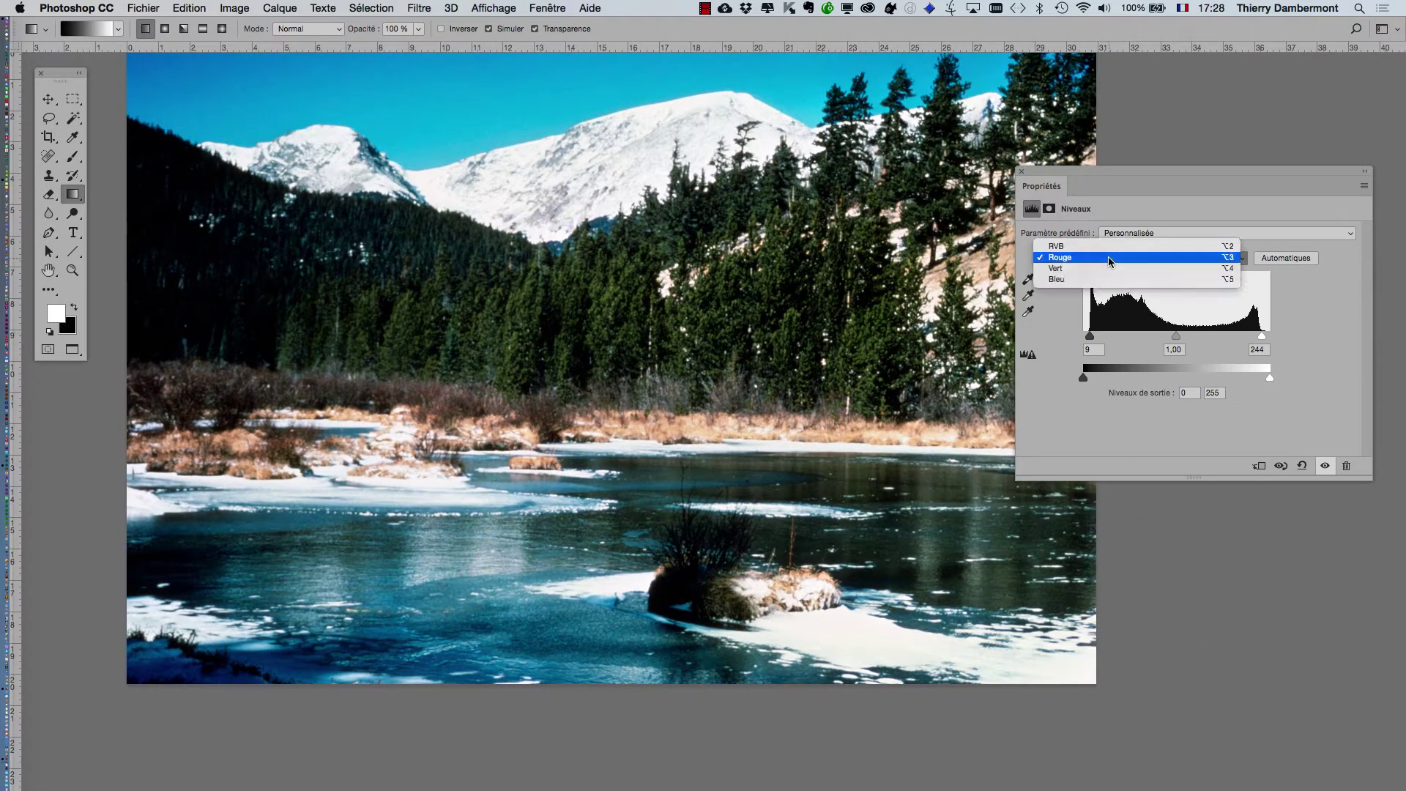
click(1111, 284)
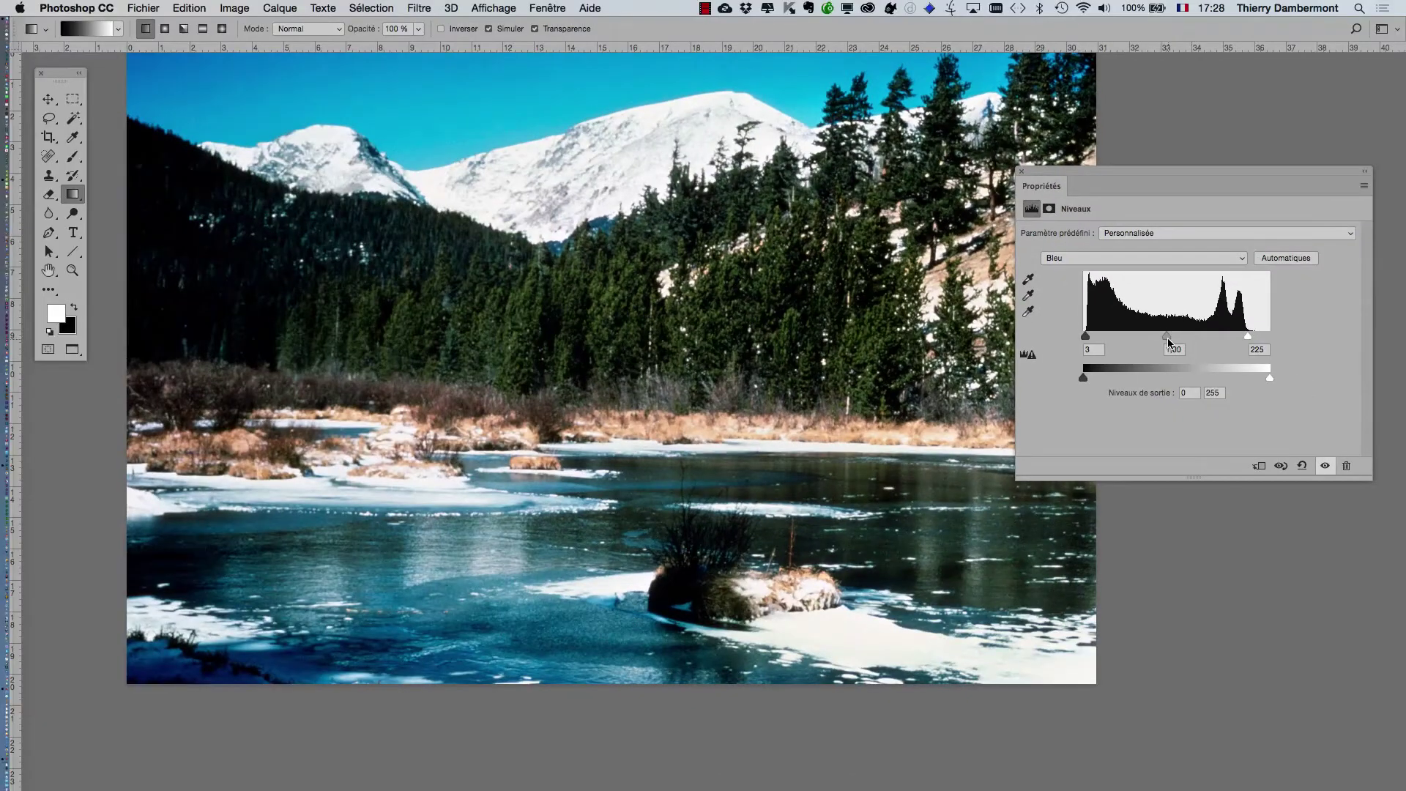
drag(1169, 341, 1160, 342)
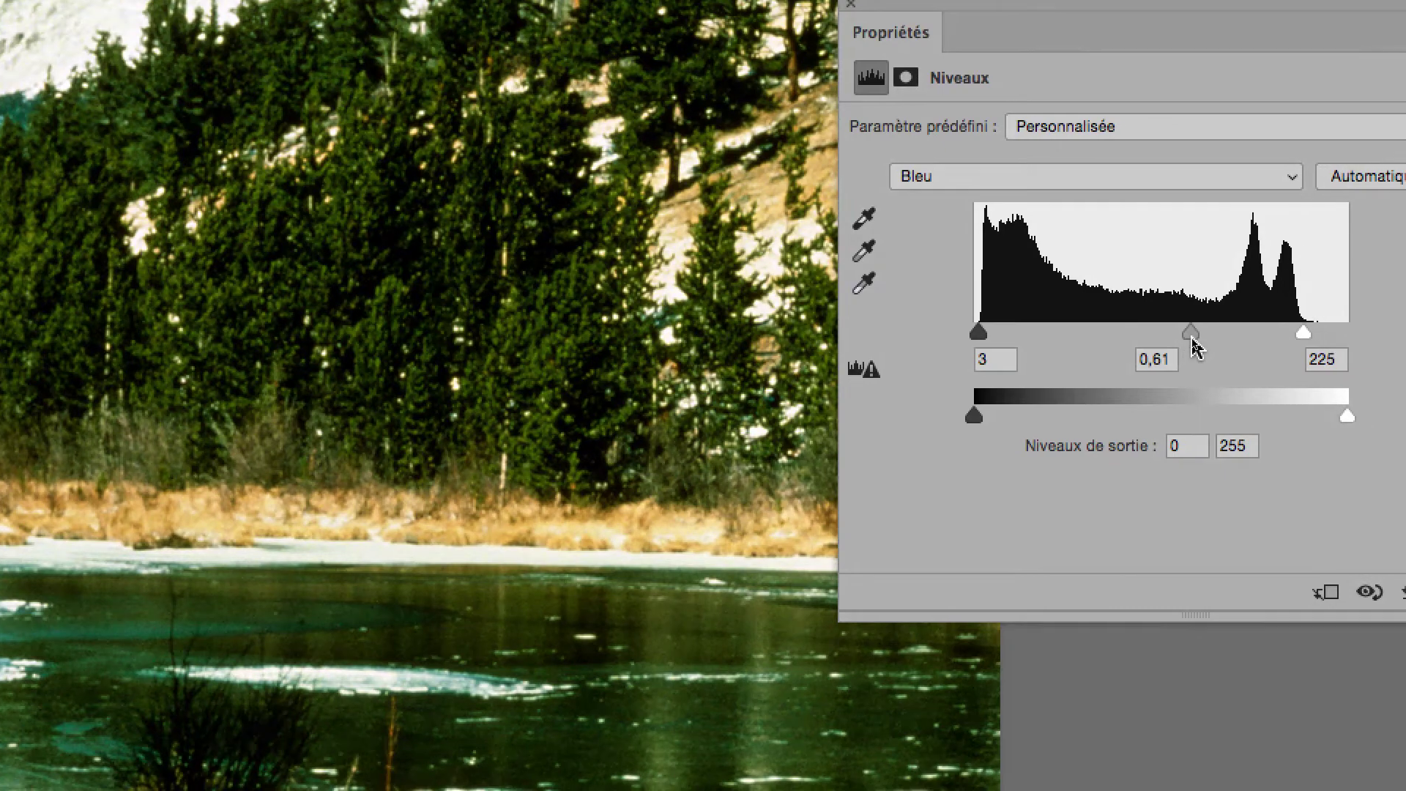
drag(1192, 338, 1048, 338)
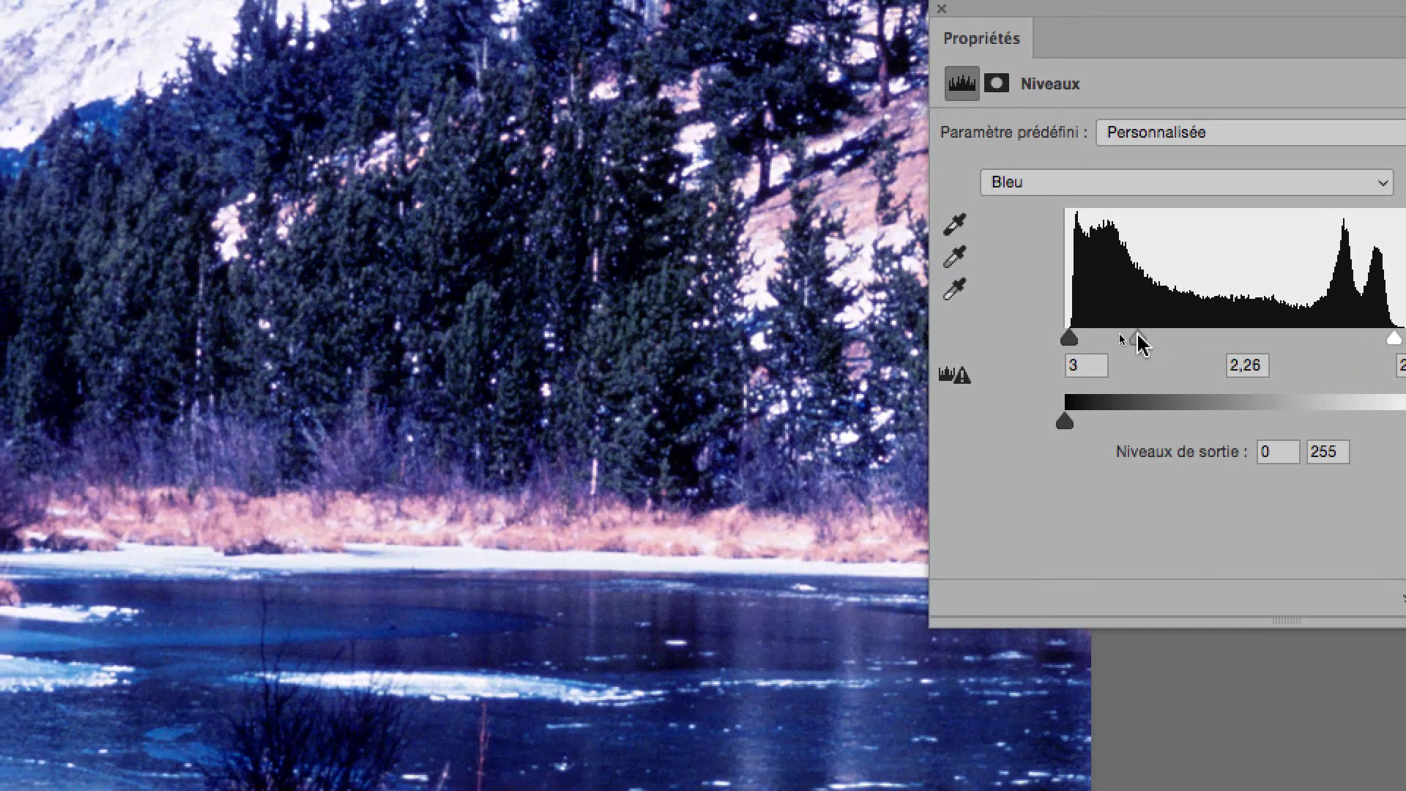
drag(1139, 341, 1316, 341)
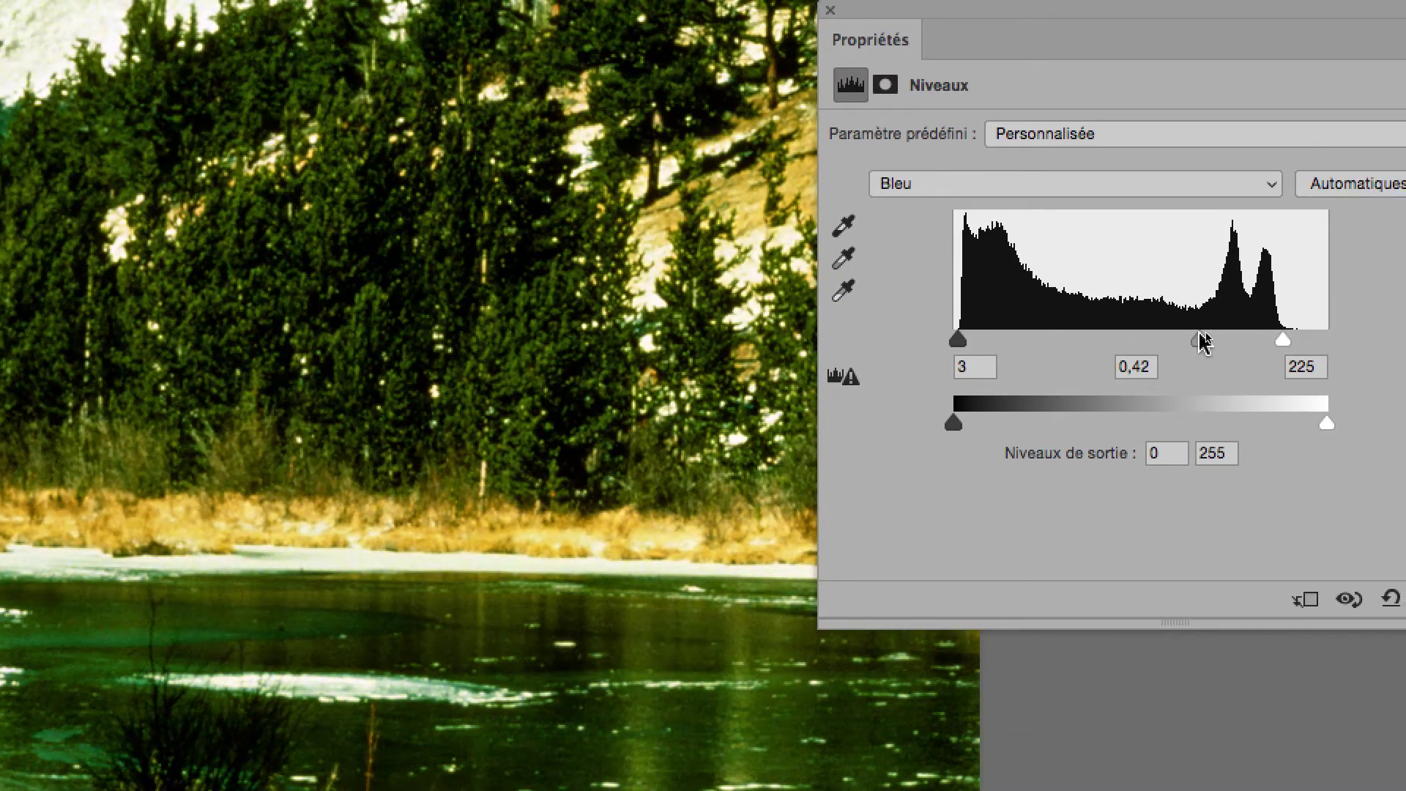
drag(1203, 341, 1067, 341)
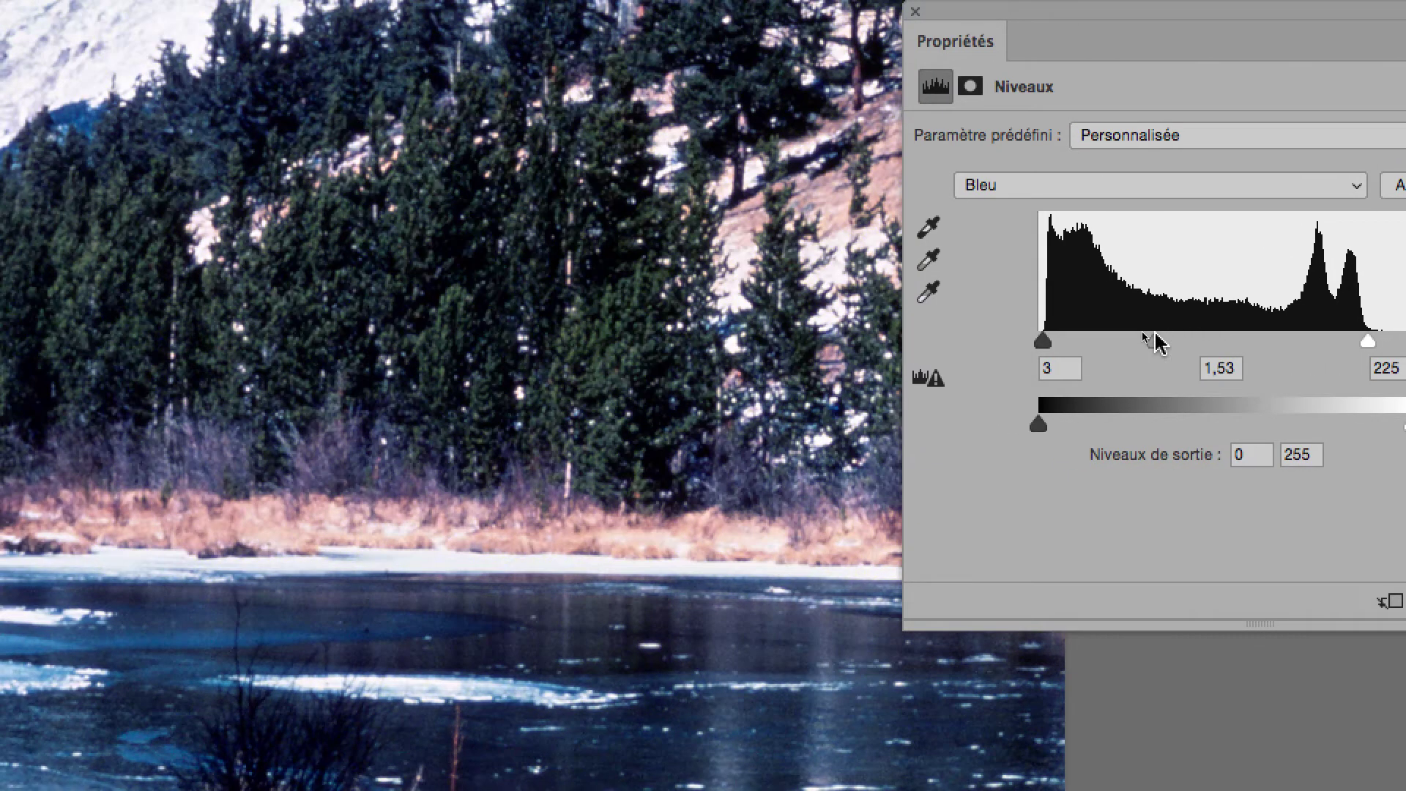
drag(1156, 341, 1200, 342)
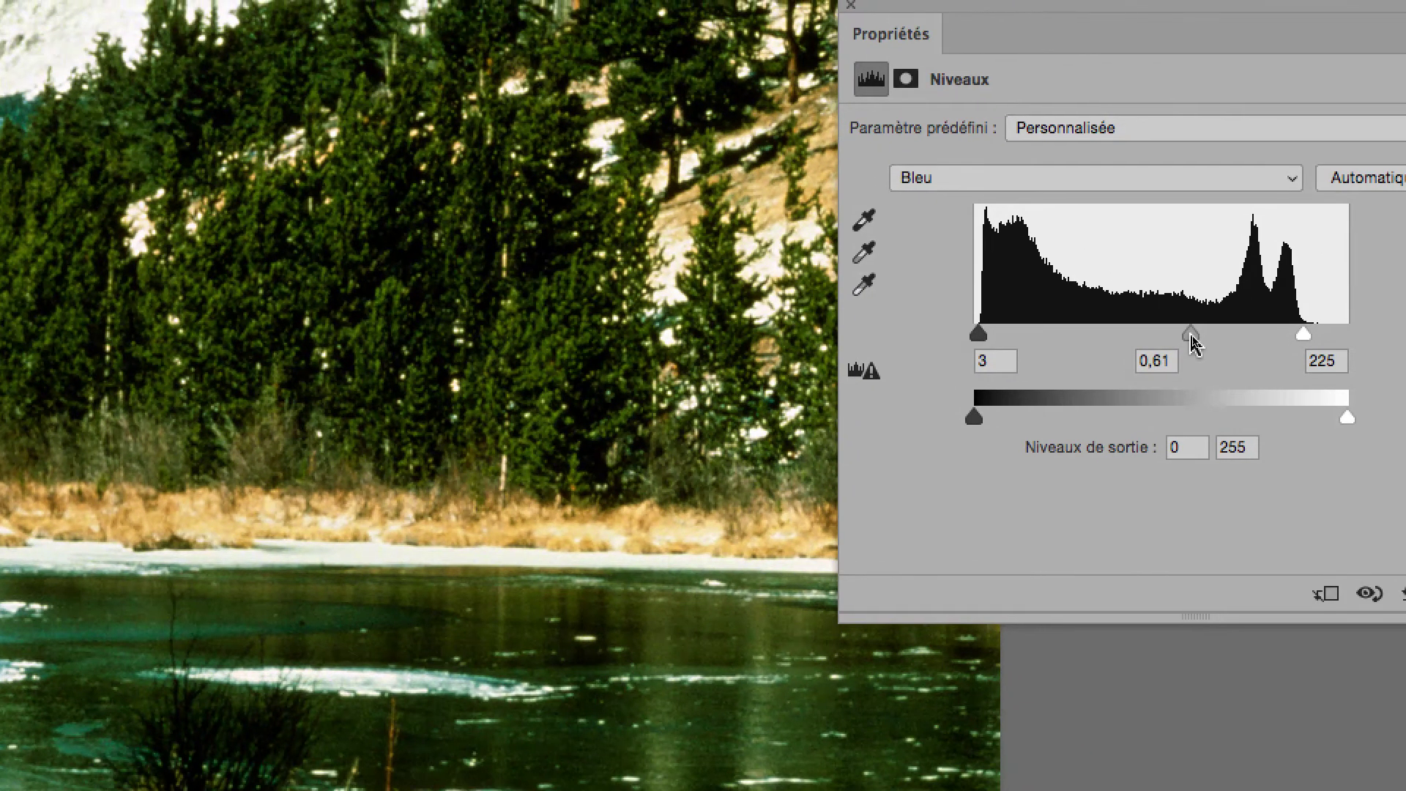
drag(1192, 338, 1197, 339)
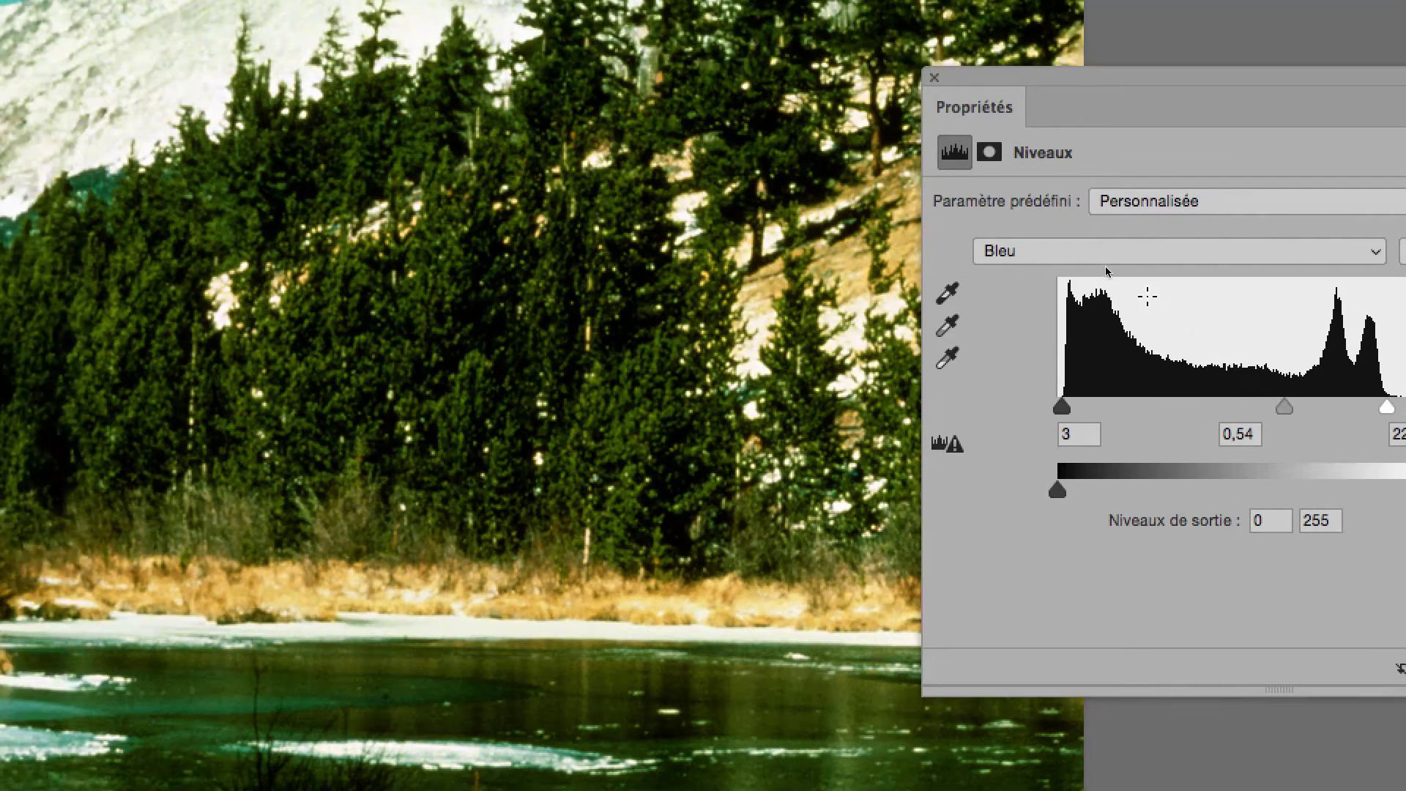
- Set the Green channel's midtone level to 0,80
click(1009, 177)
click(1132, 265)
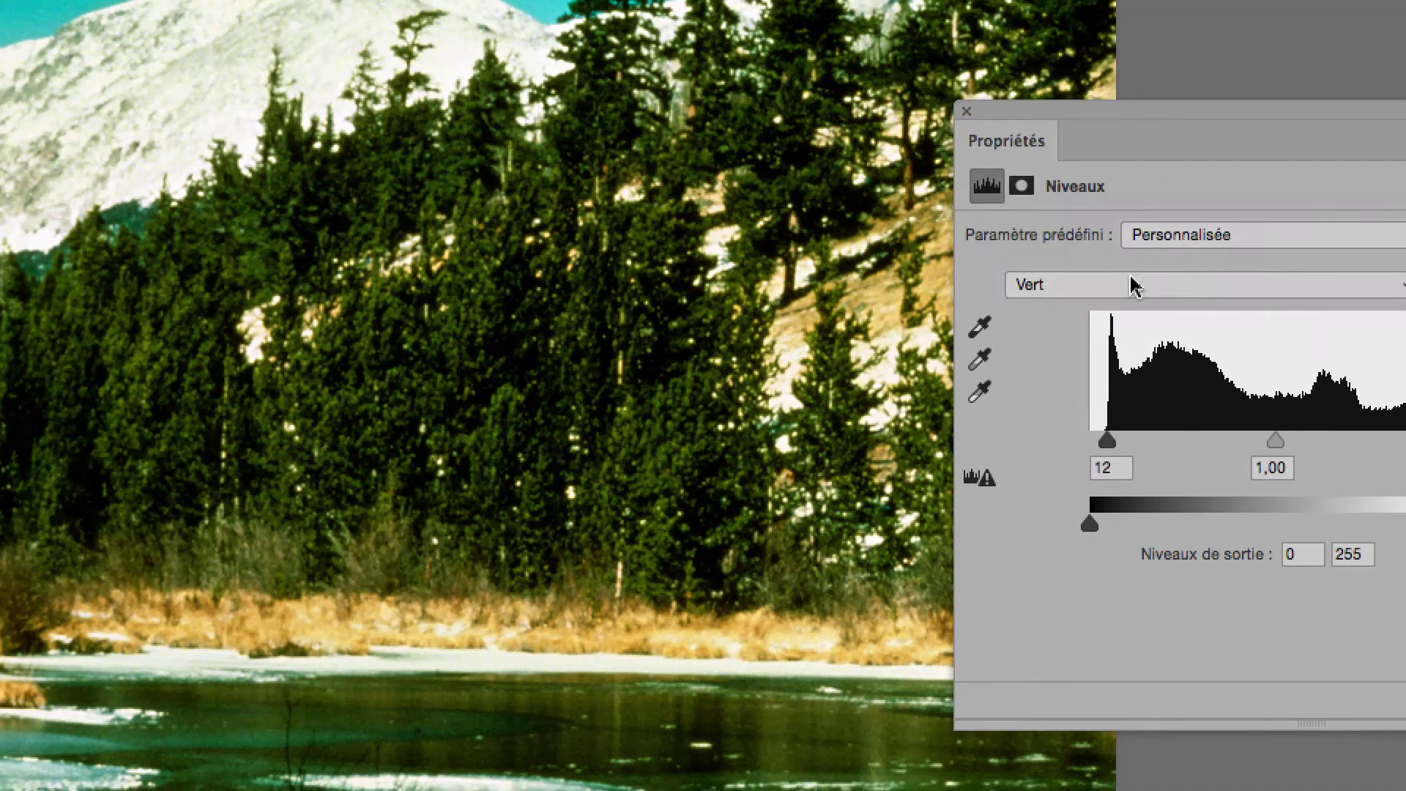
drag(1280, 445, 1304, 451)
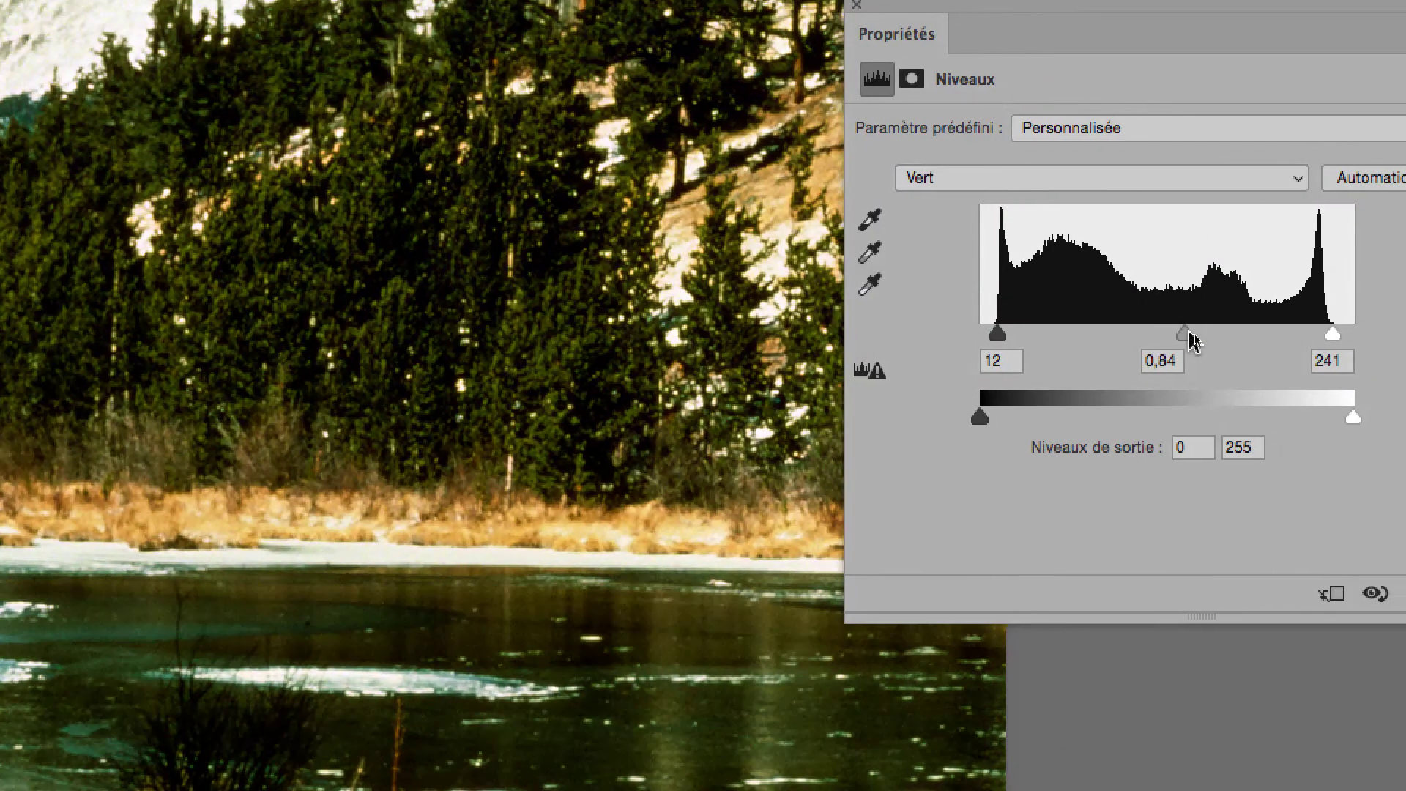
drag(1189, 338, 1191, 339)
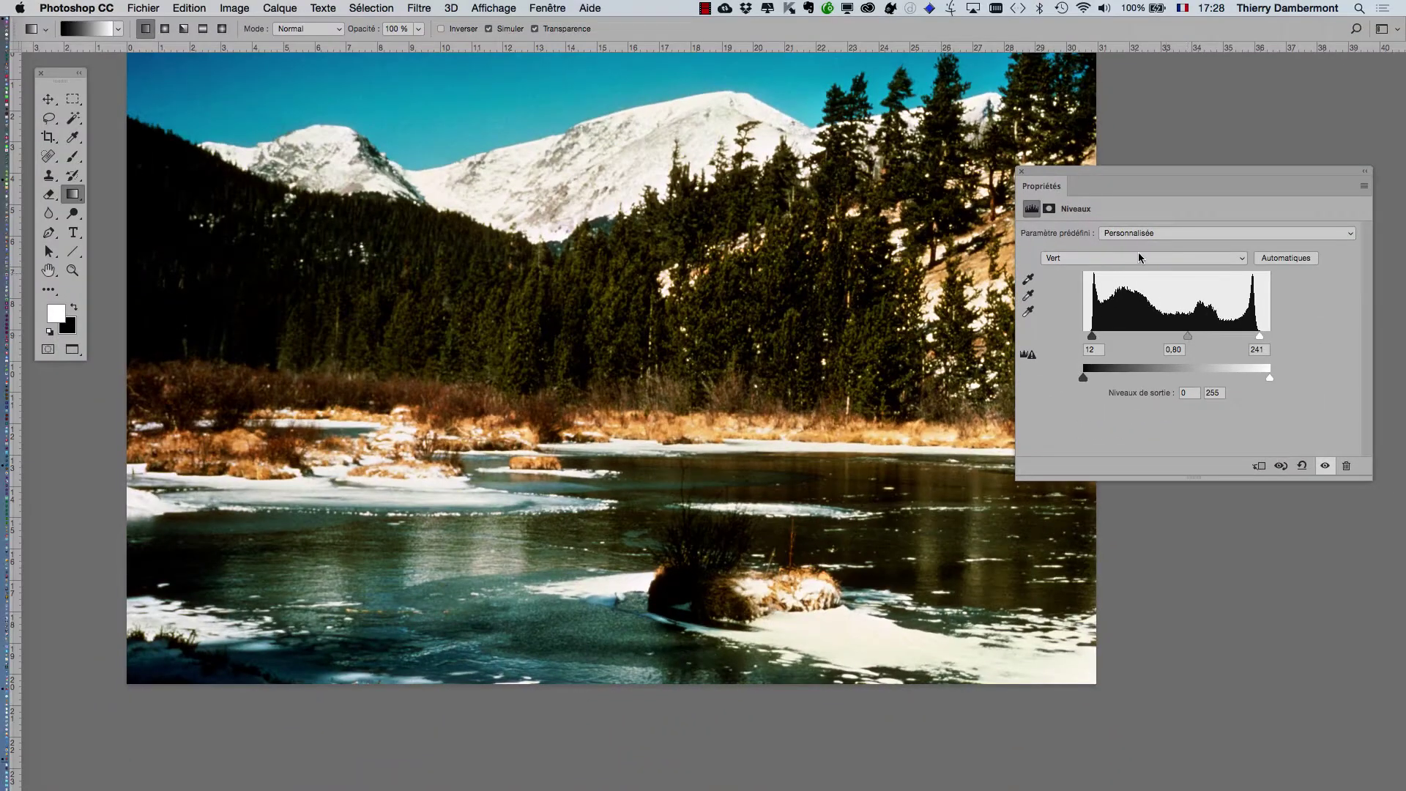
- Set the Blue channel's midtone level to 0,67
click(1093, 177)
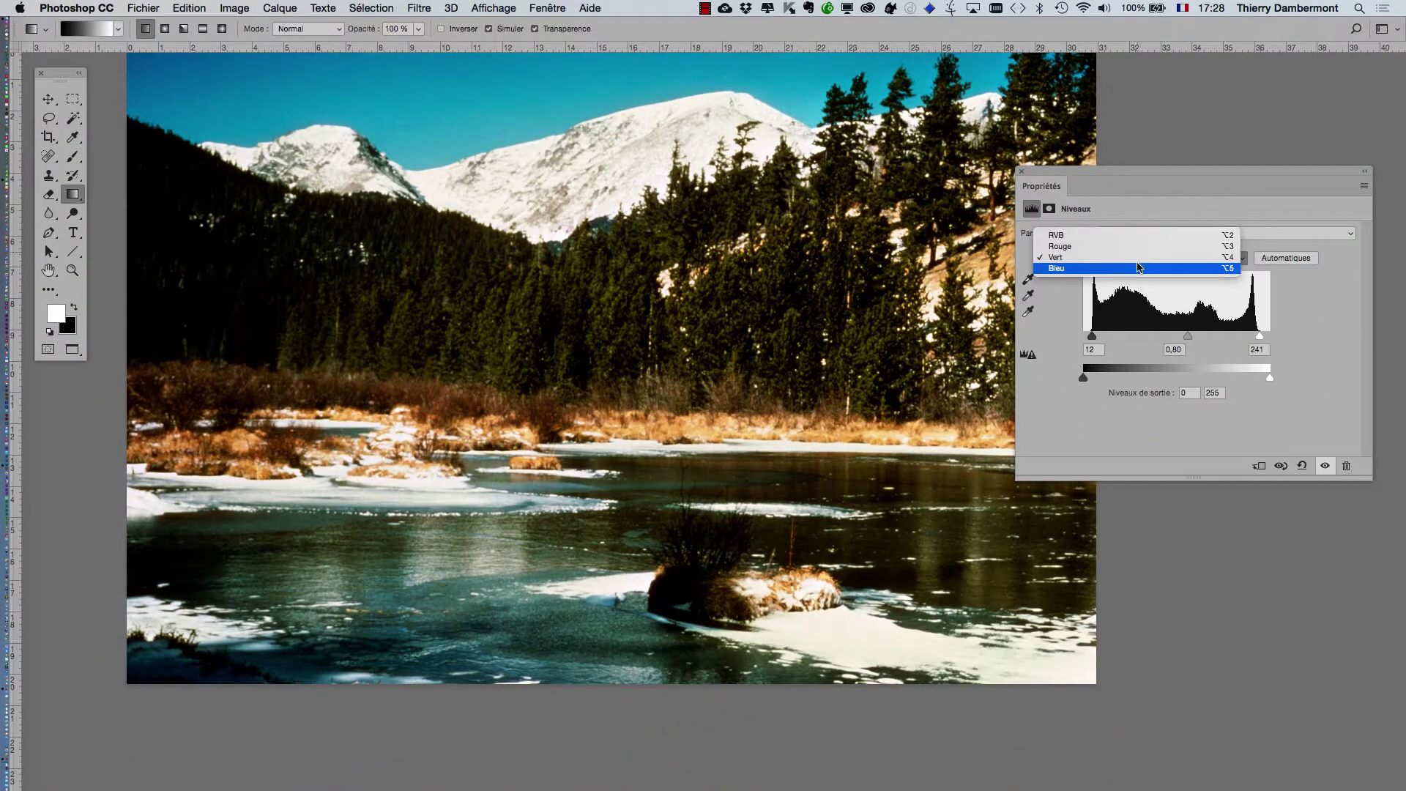
click(1138, 268)
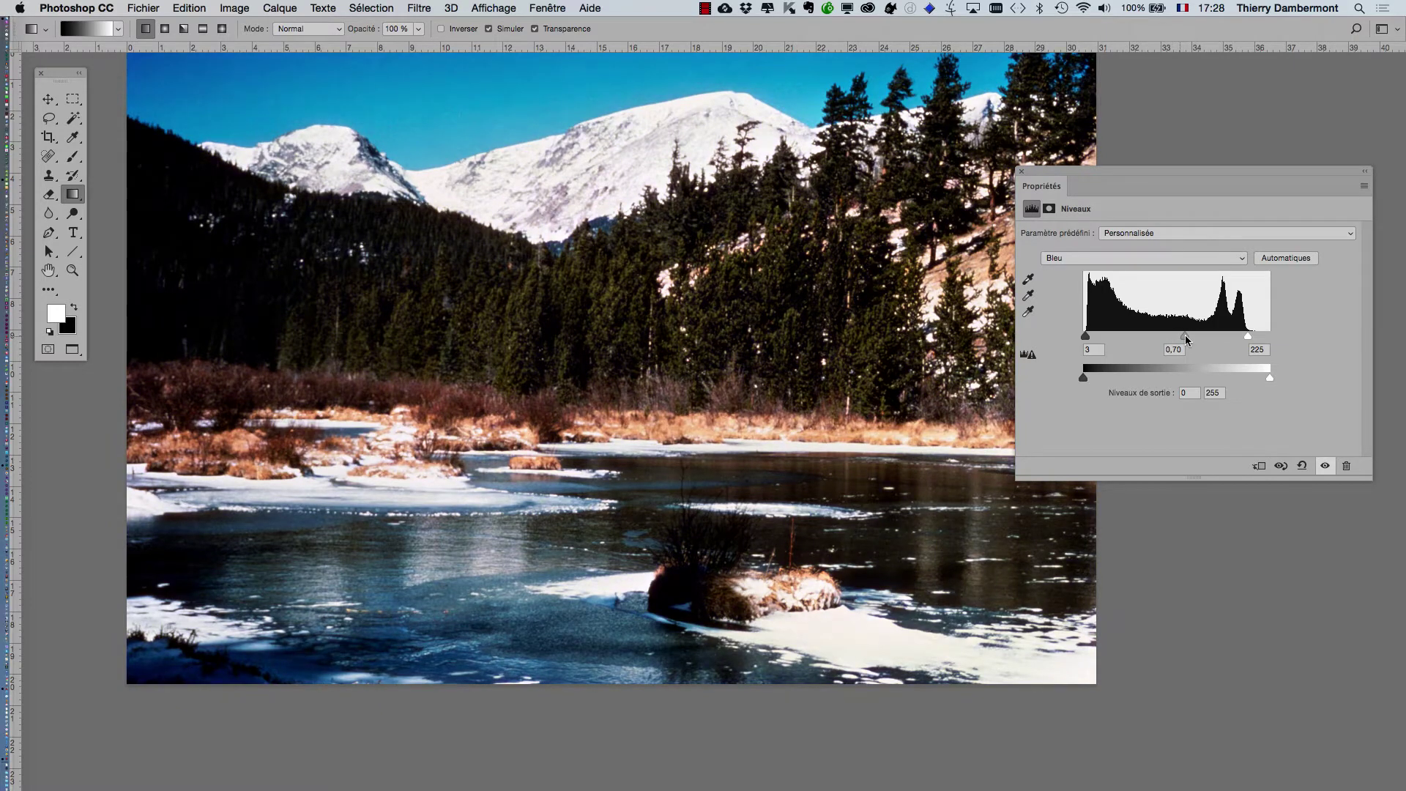
drag(1186, 338, 1187, 338)
- Set the Red channel's midtone level to 1,06
click(1071, 259)
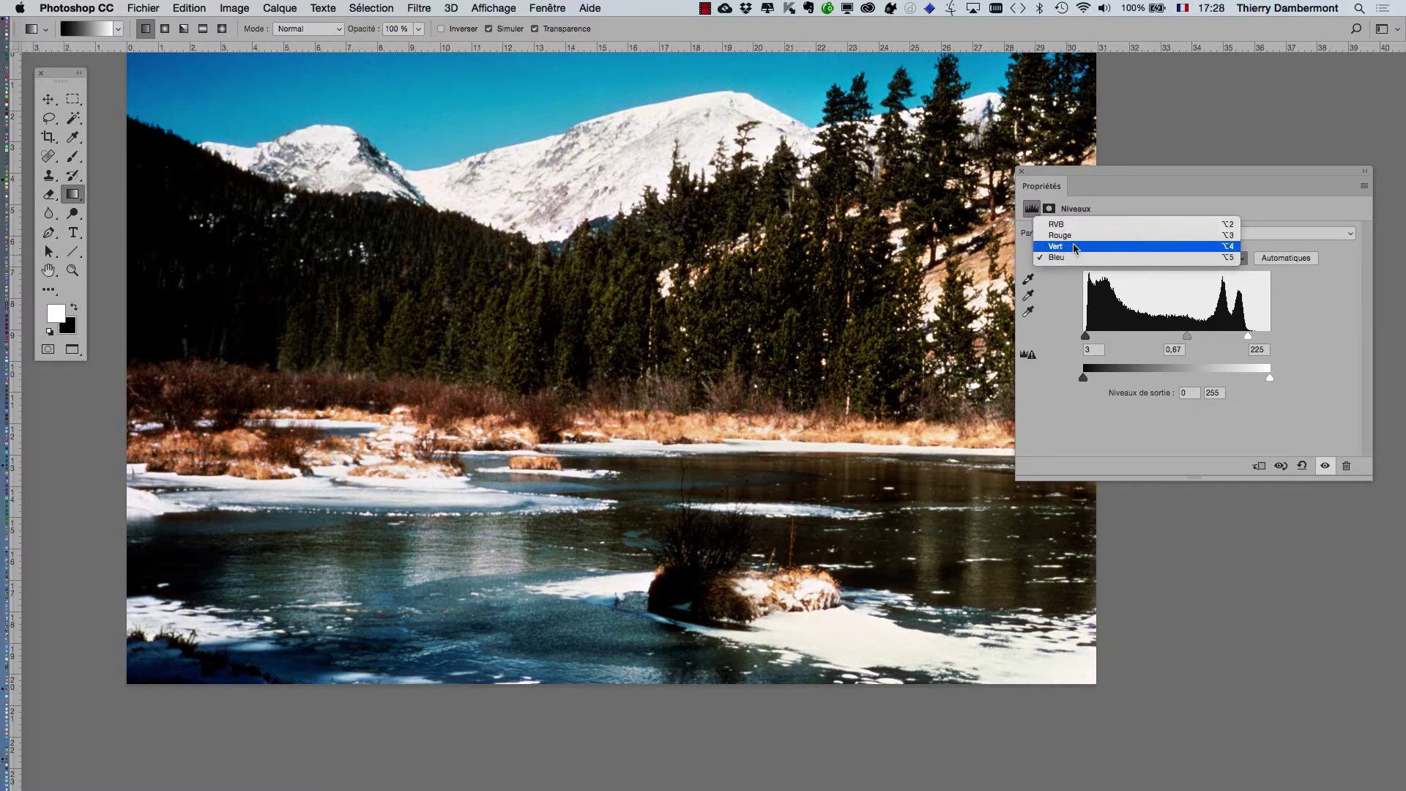
click(1073, 236)
mouse_move(1179, 336)
mouse_down()
mouse_move(1192, 337)
mouse_move(1172, 341)
mouse_up()
- Set the Green channel's midtone level to 0,87
click(1104, 258)
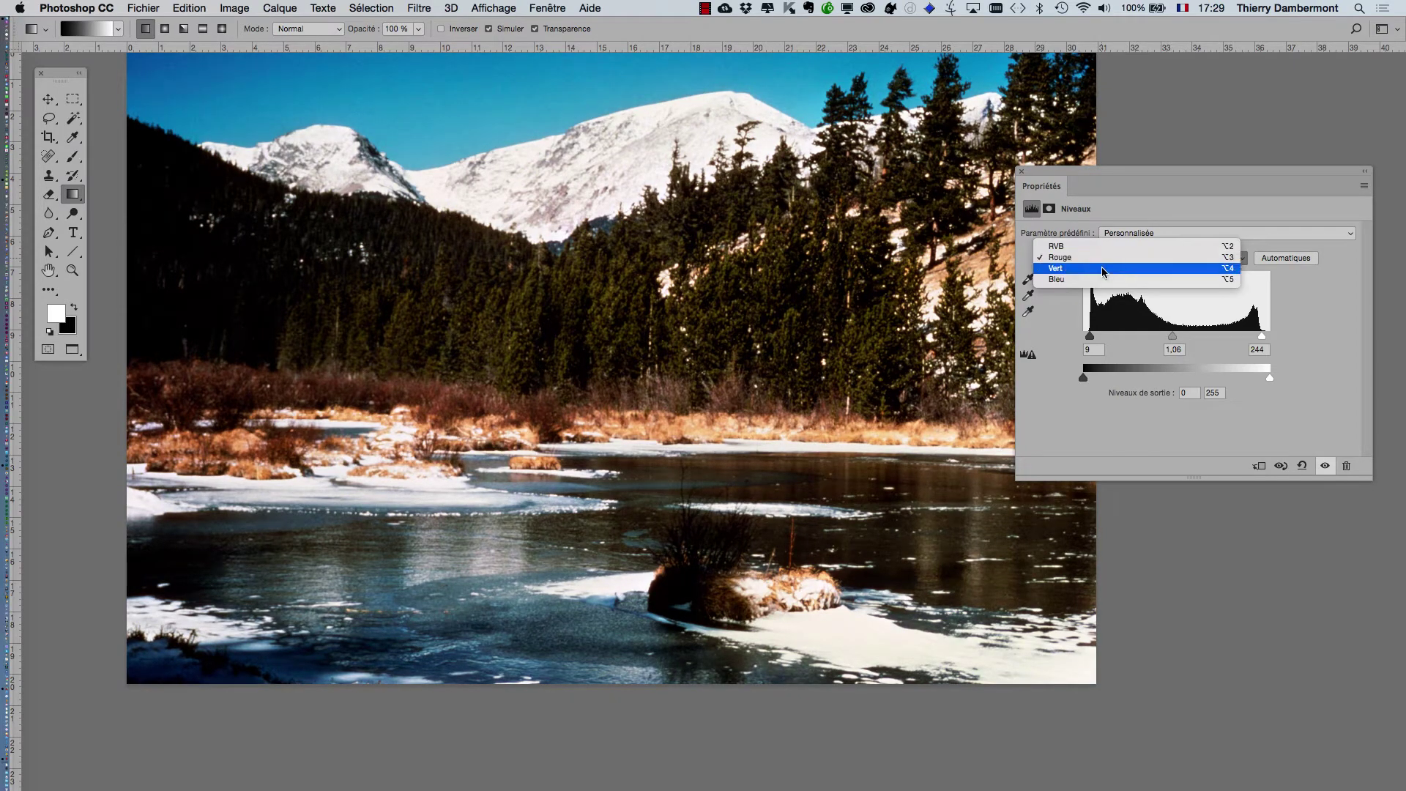
click(1106, 270)
mouse_move(1185, 334)
mouse_down()
mouse_move(1173, 334)
mouse_move(1186, 334)
mouse_up()
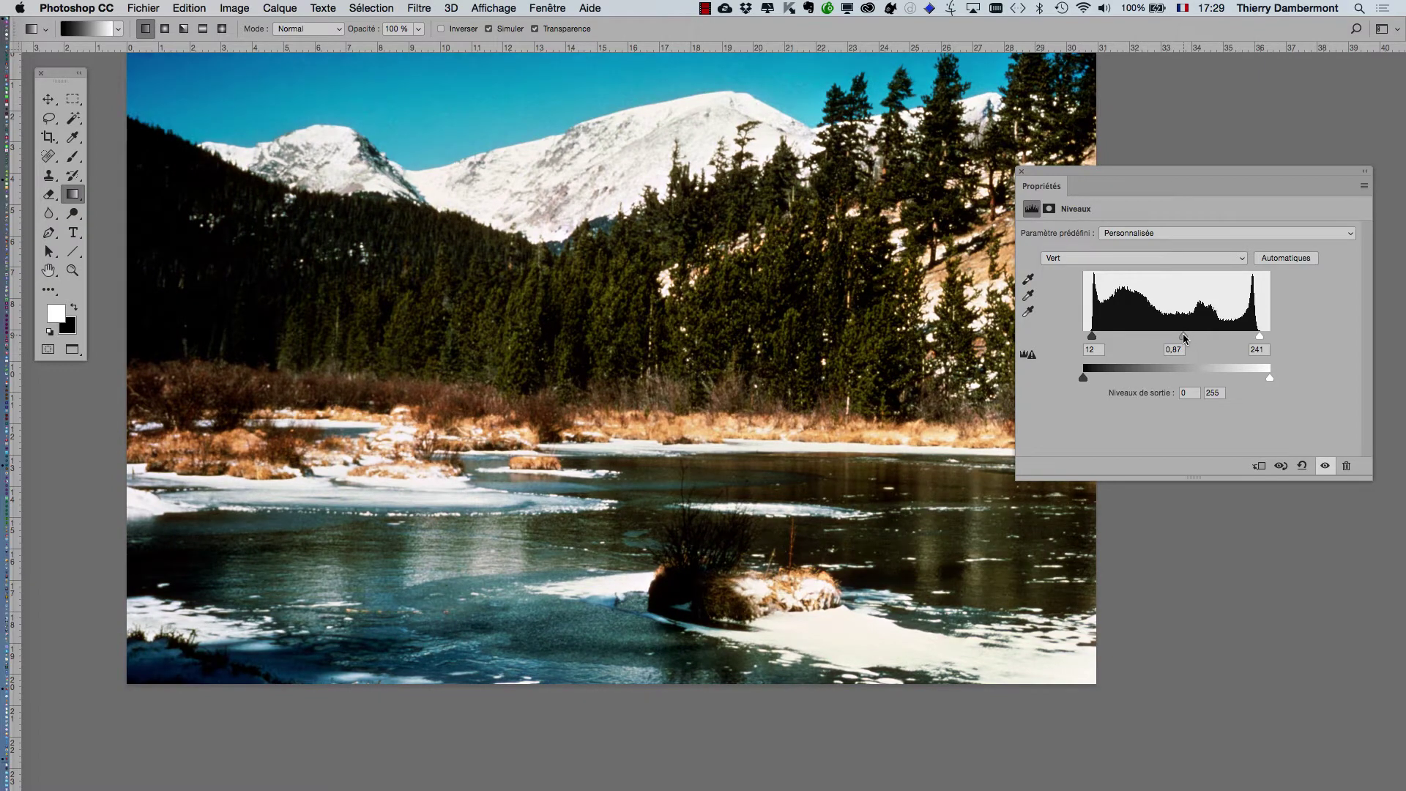
drag(1186, 337, 1179, 337)
- Set the Blue channel's midtone level to 0,82 and close the Levels properties
click(1104, 262)
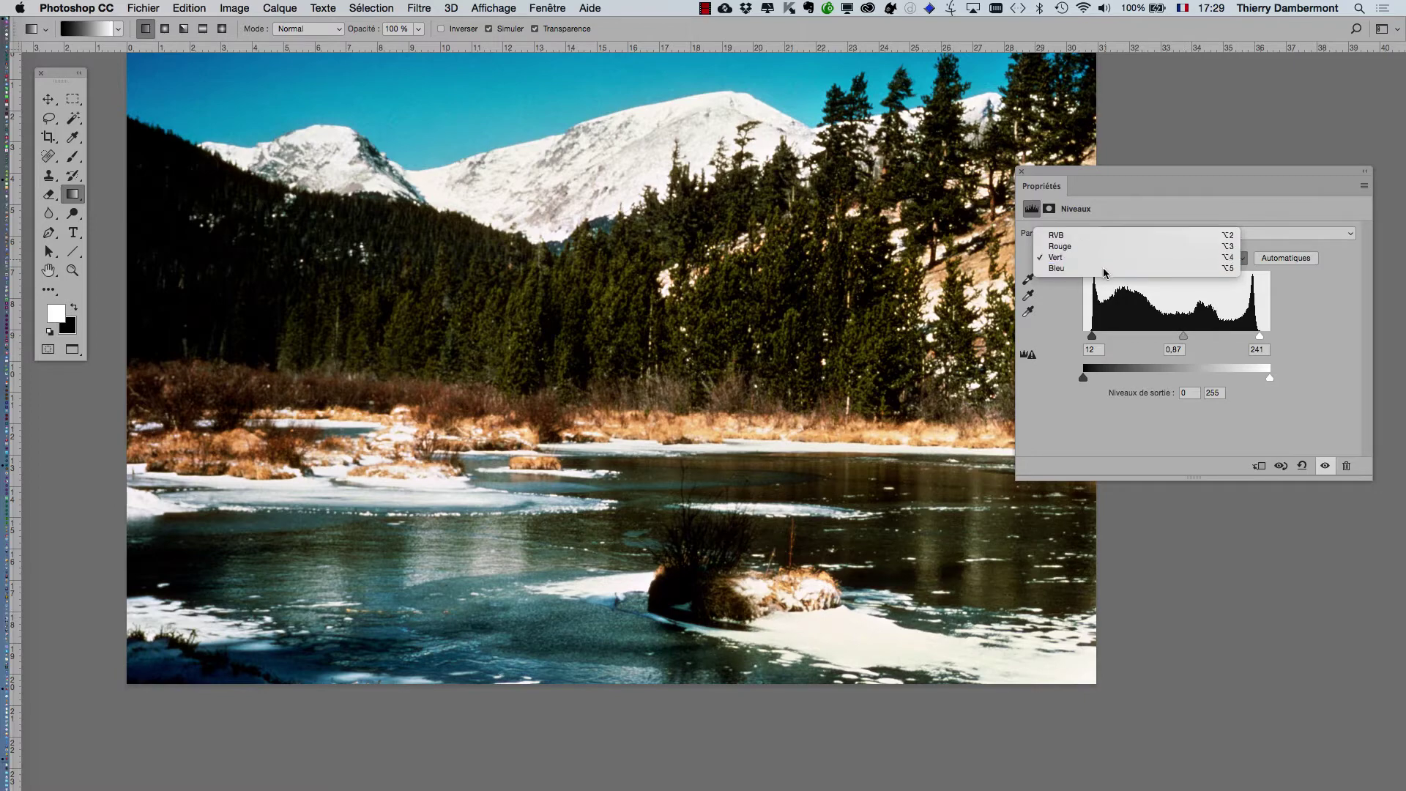
click(1104, 269)
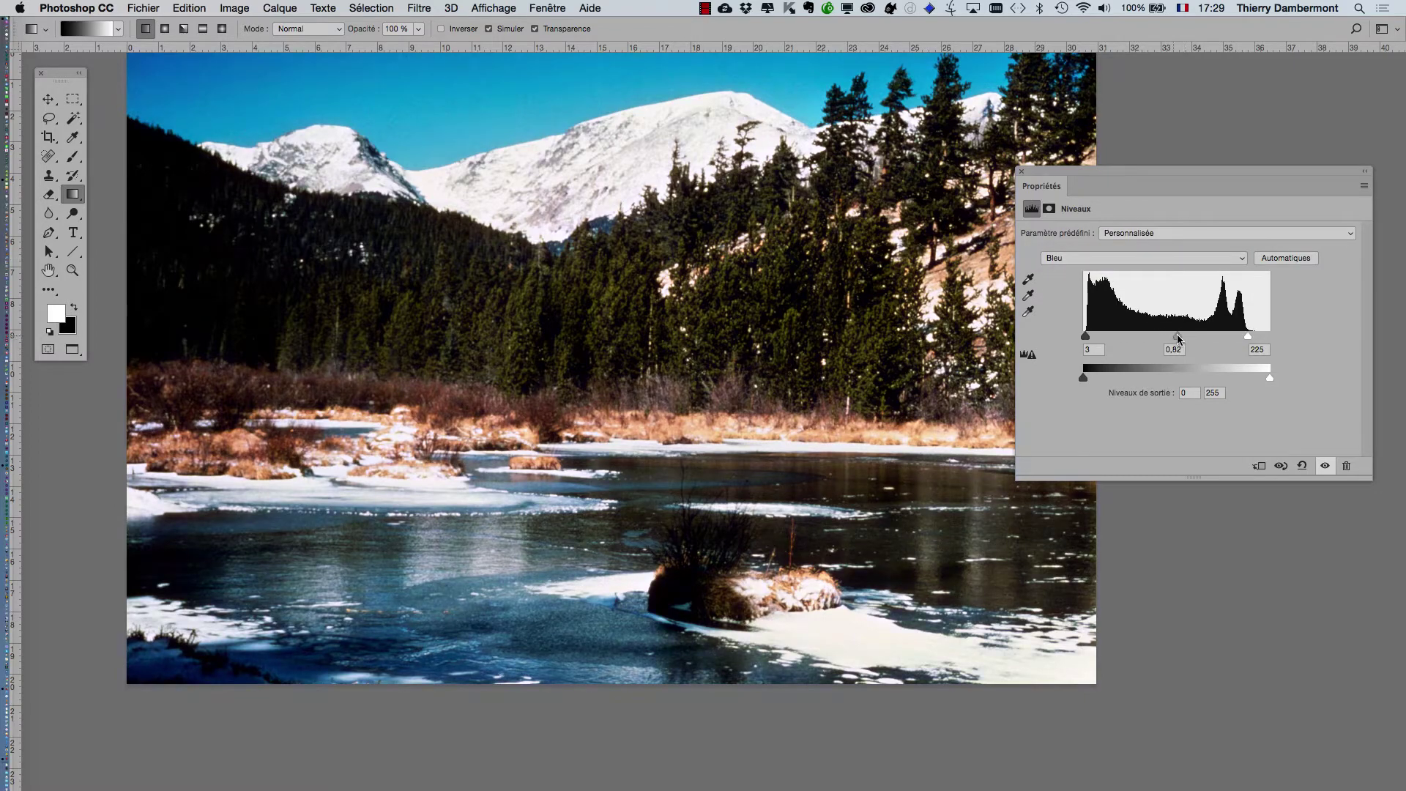
click(1022, 171)
- Hide the Niveaux 1 layer and add a second Levels adjustment layer above it
click(545, 8)
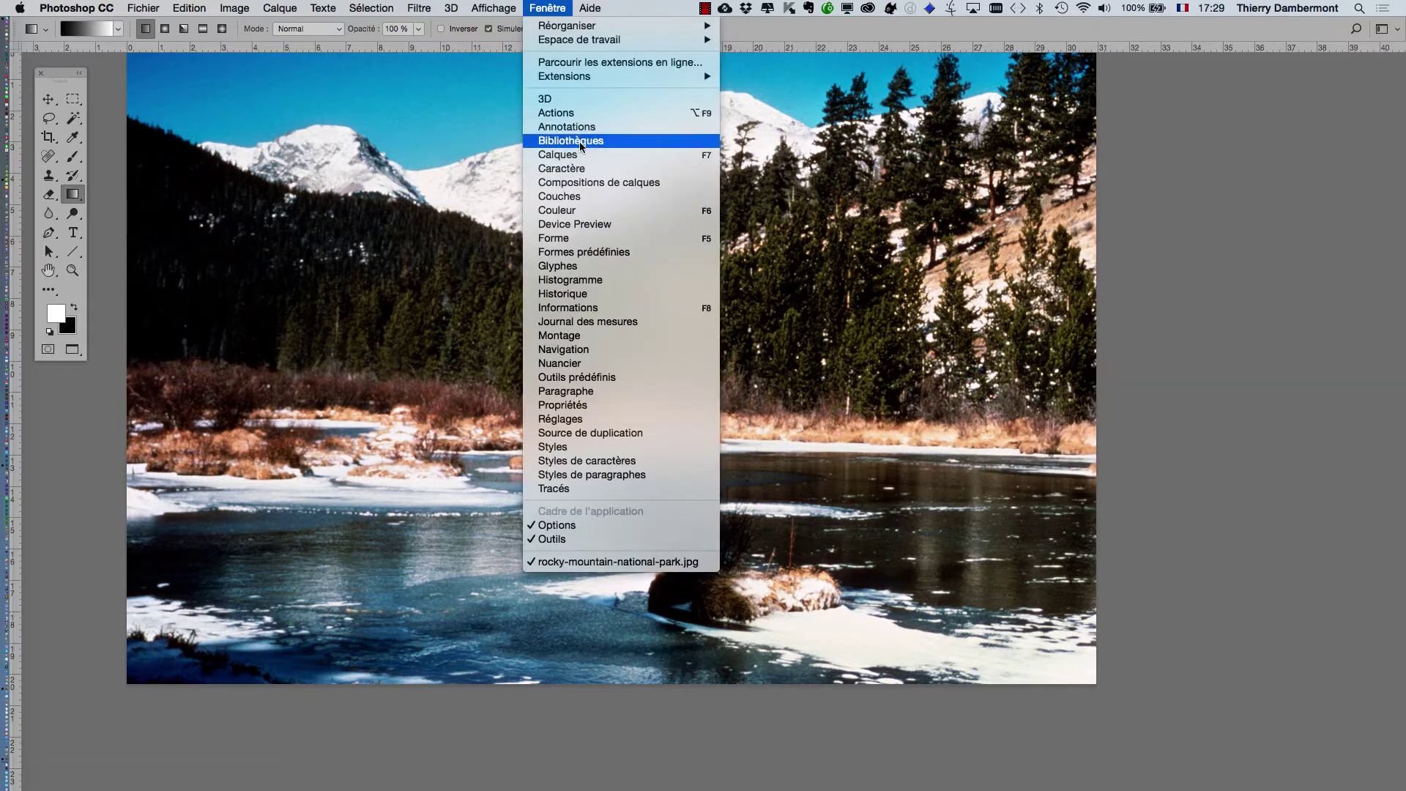
click(557, 157)
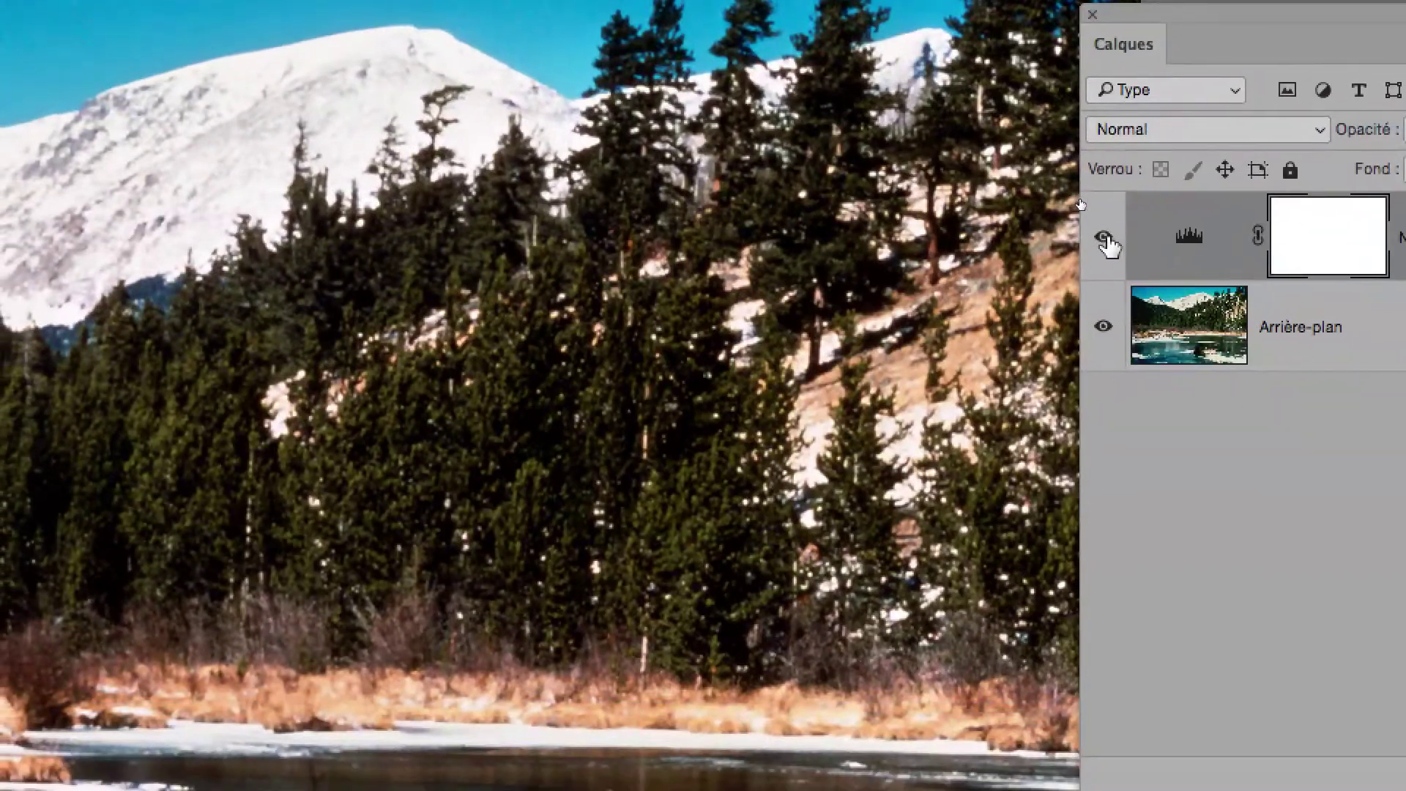
click(1091, 262)
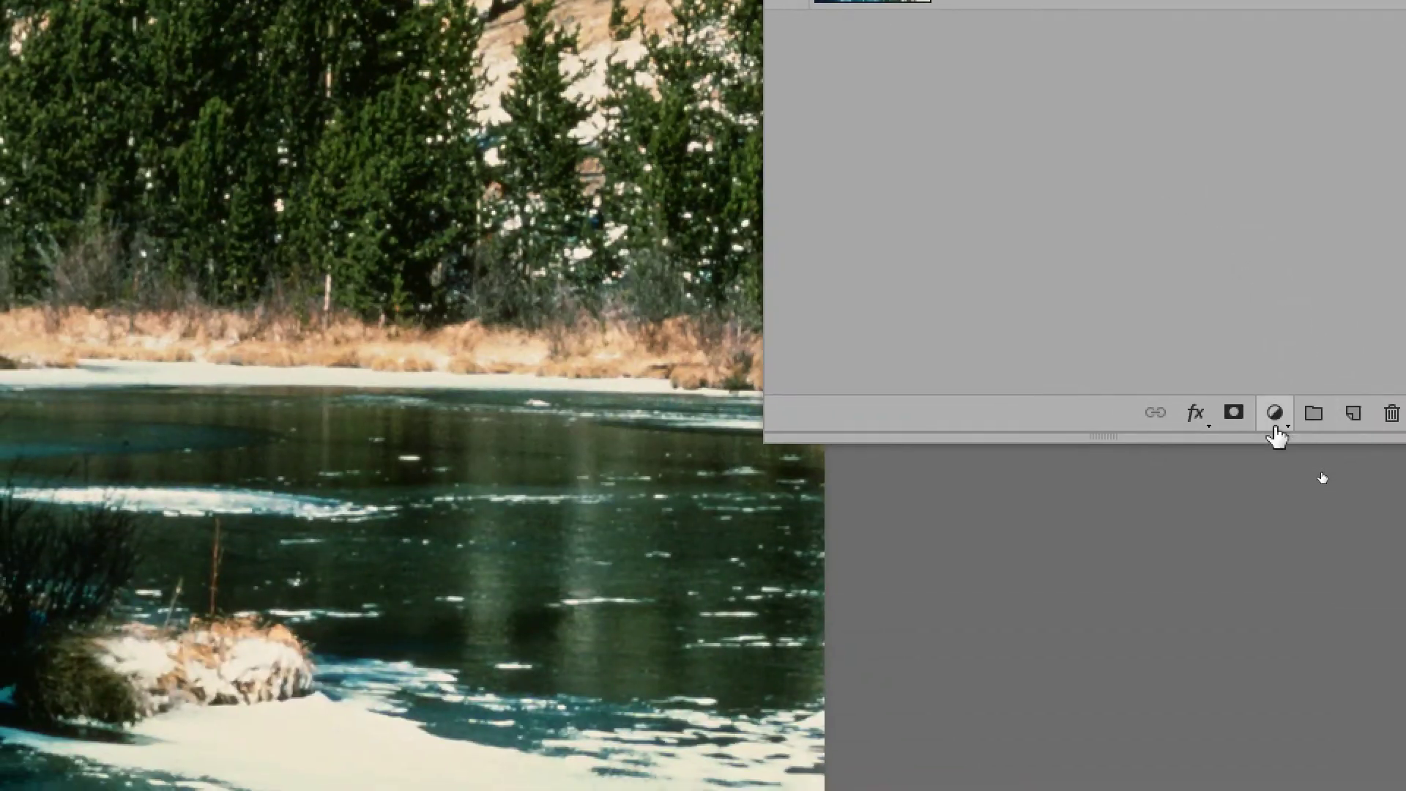
click(1274, 412)
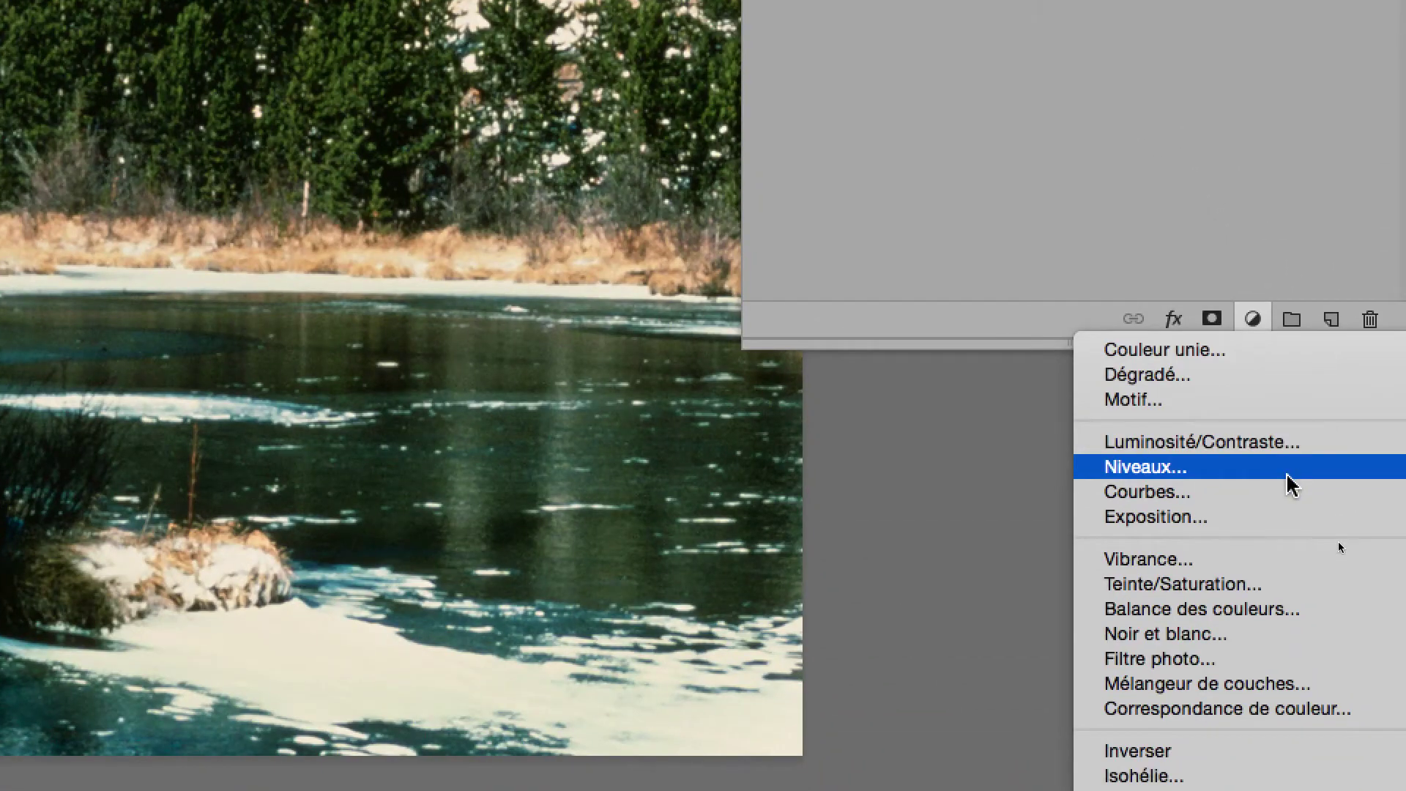
click(1287, 475)
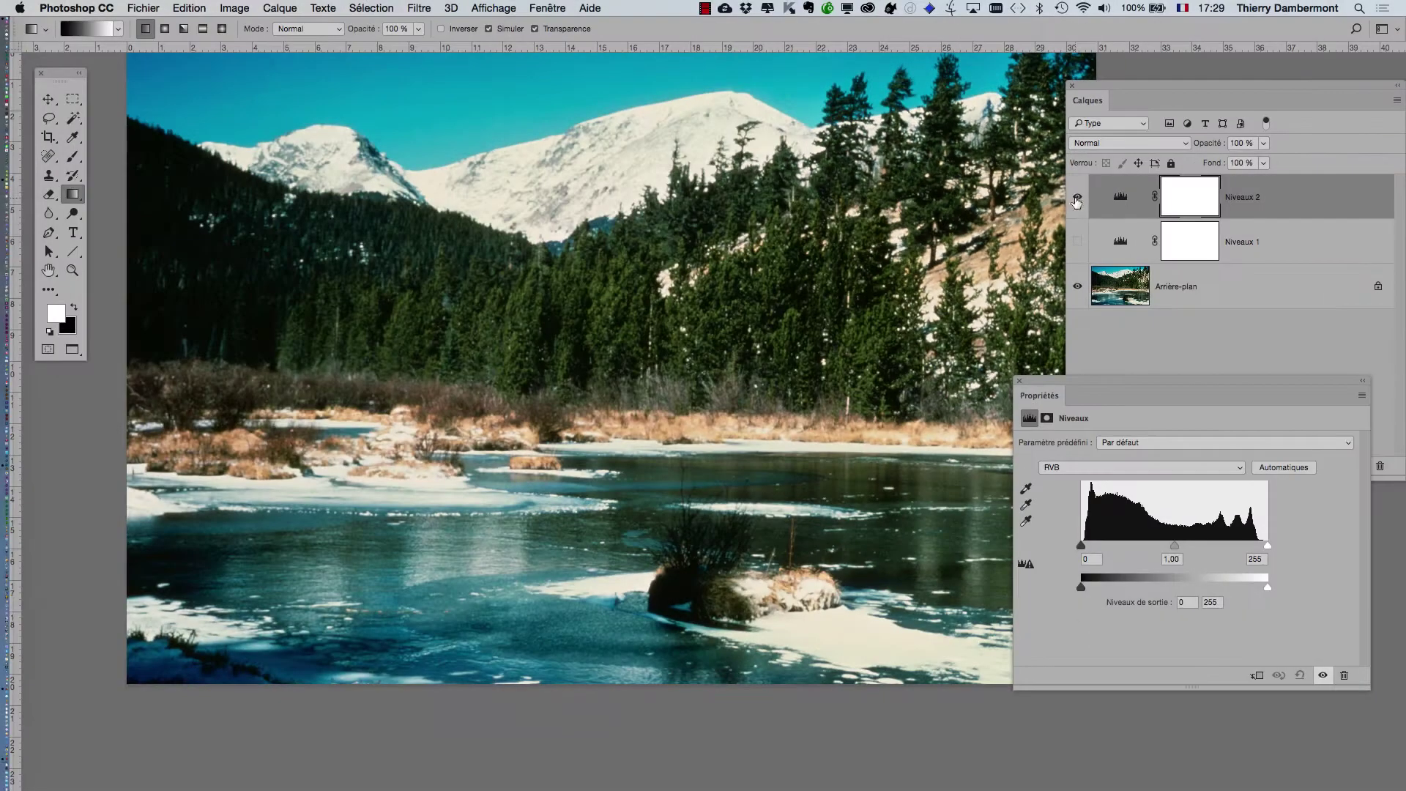
- On the new Levels layer, set the Red channel's black level to 15, lower its white level and brighten its midtones
click(1083, 468)
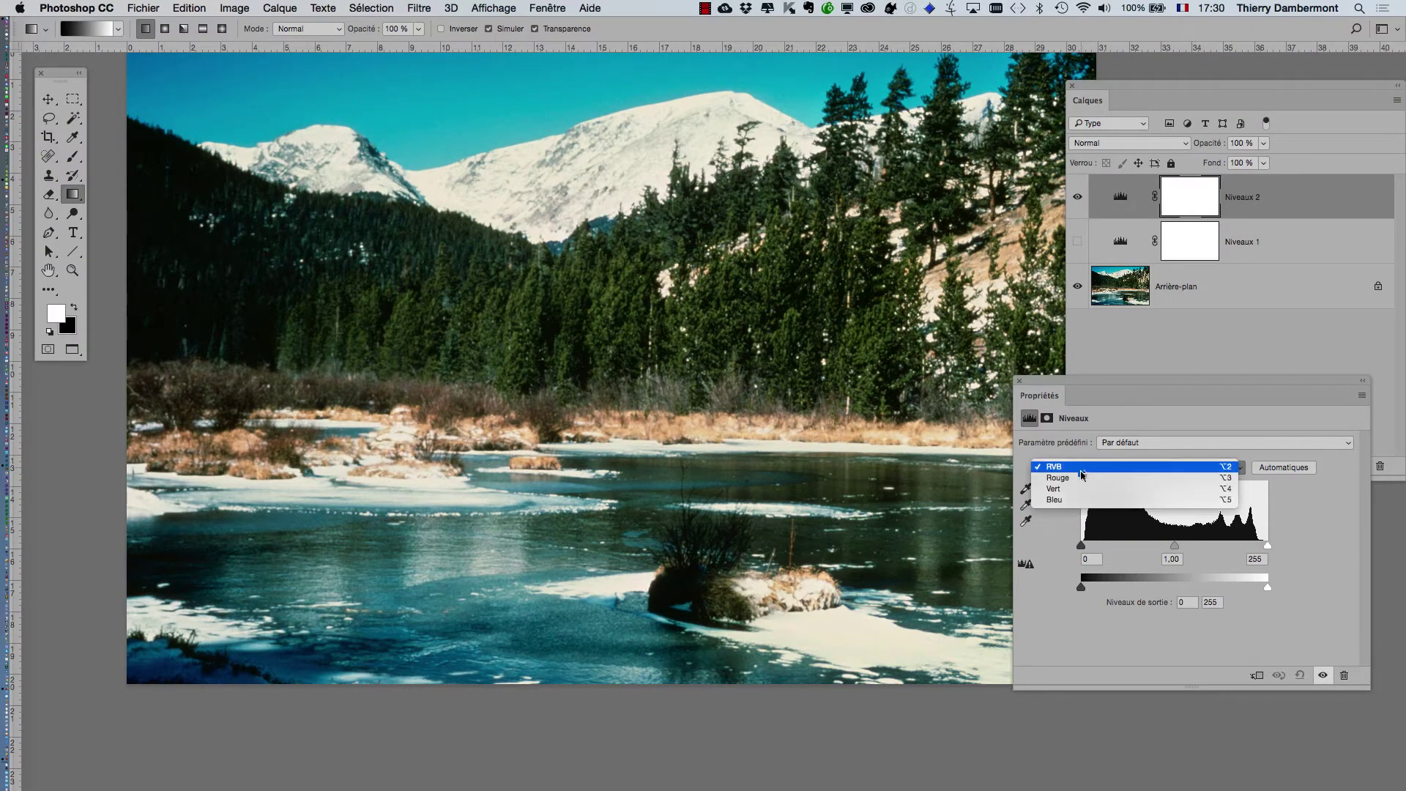
click(1083, 481)
drag(1081, 546, 1092, 547)
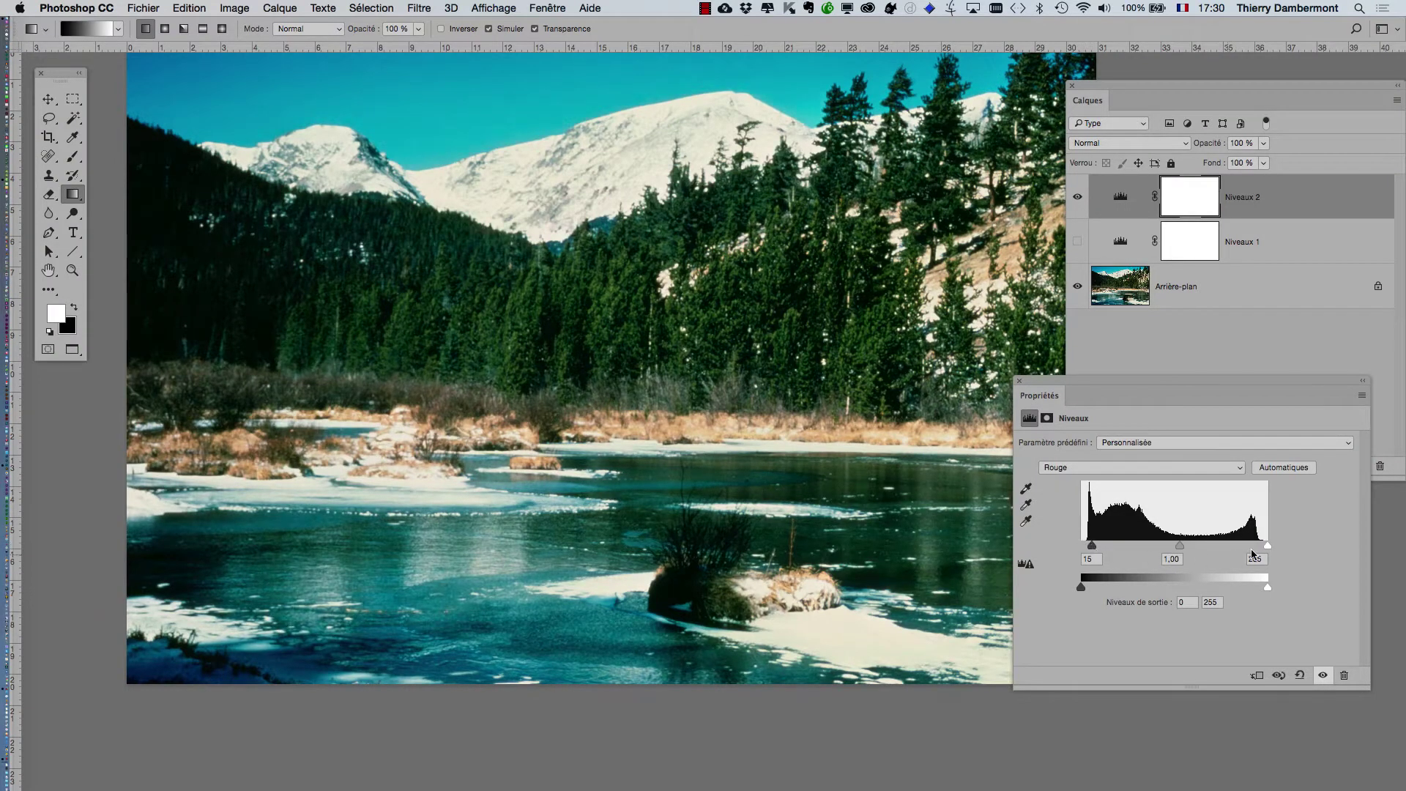
drag(1267, 547, 1251, 546)
drag(1156, 545, 1094, 548)
- Set the Green channel's black level to 19, midtone level to 1,41 and white level to 233
click(1137, 467)
click(1134, 480)
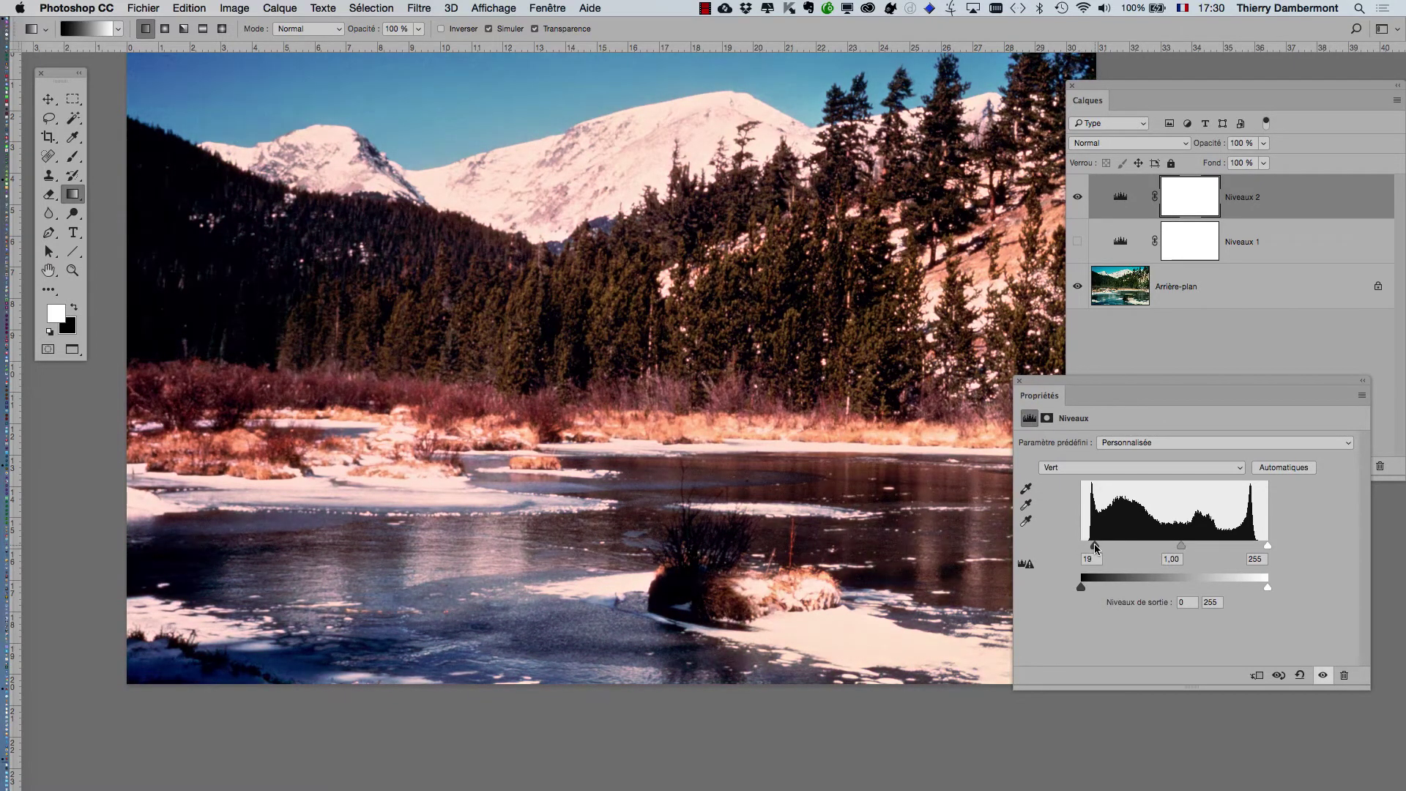
drag(1264, 545, 1153, 542)
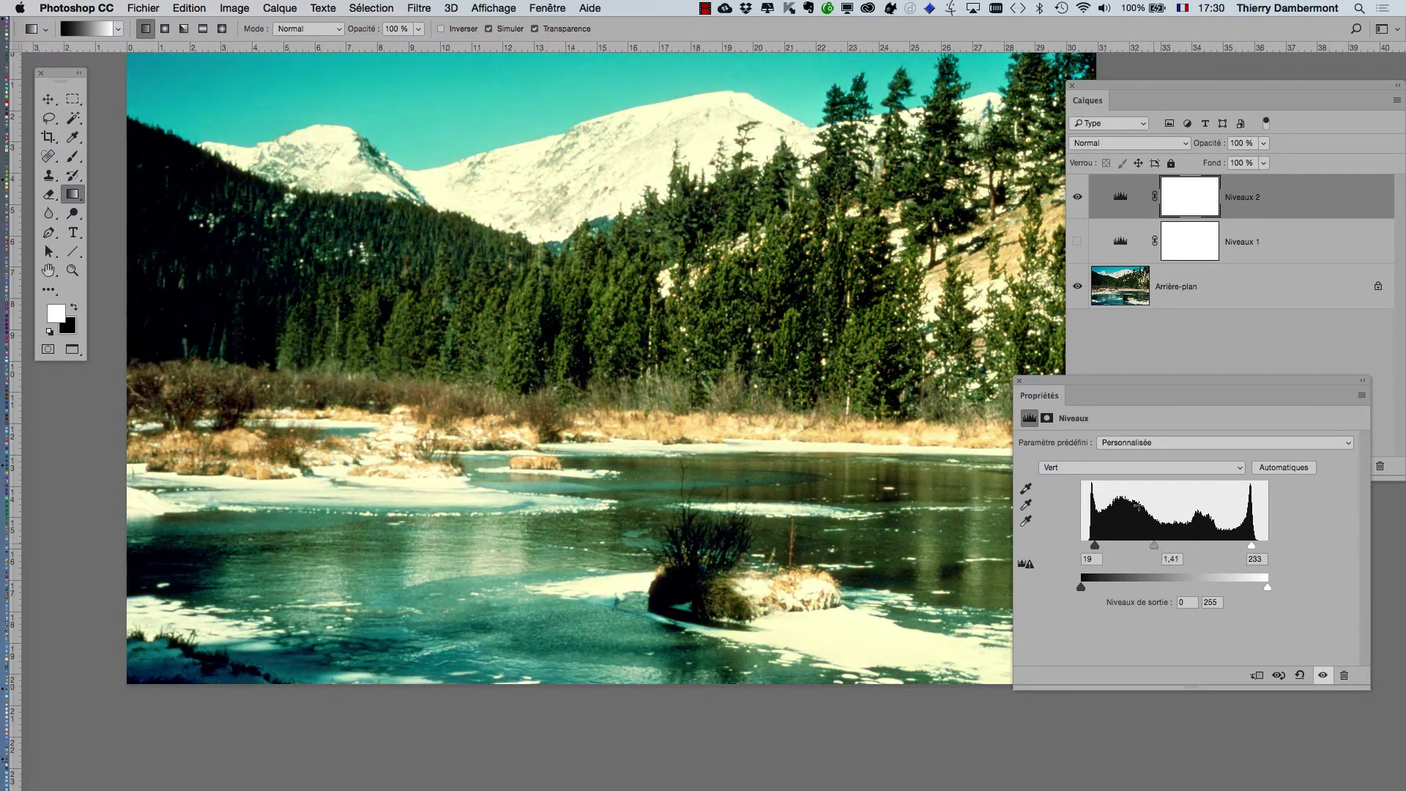
- Set the Blue channel's black level to 10 and its midtone level to 1,80
click(1123, 469)
click(1123, 477)
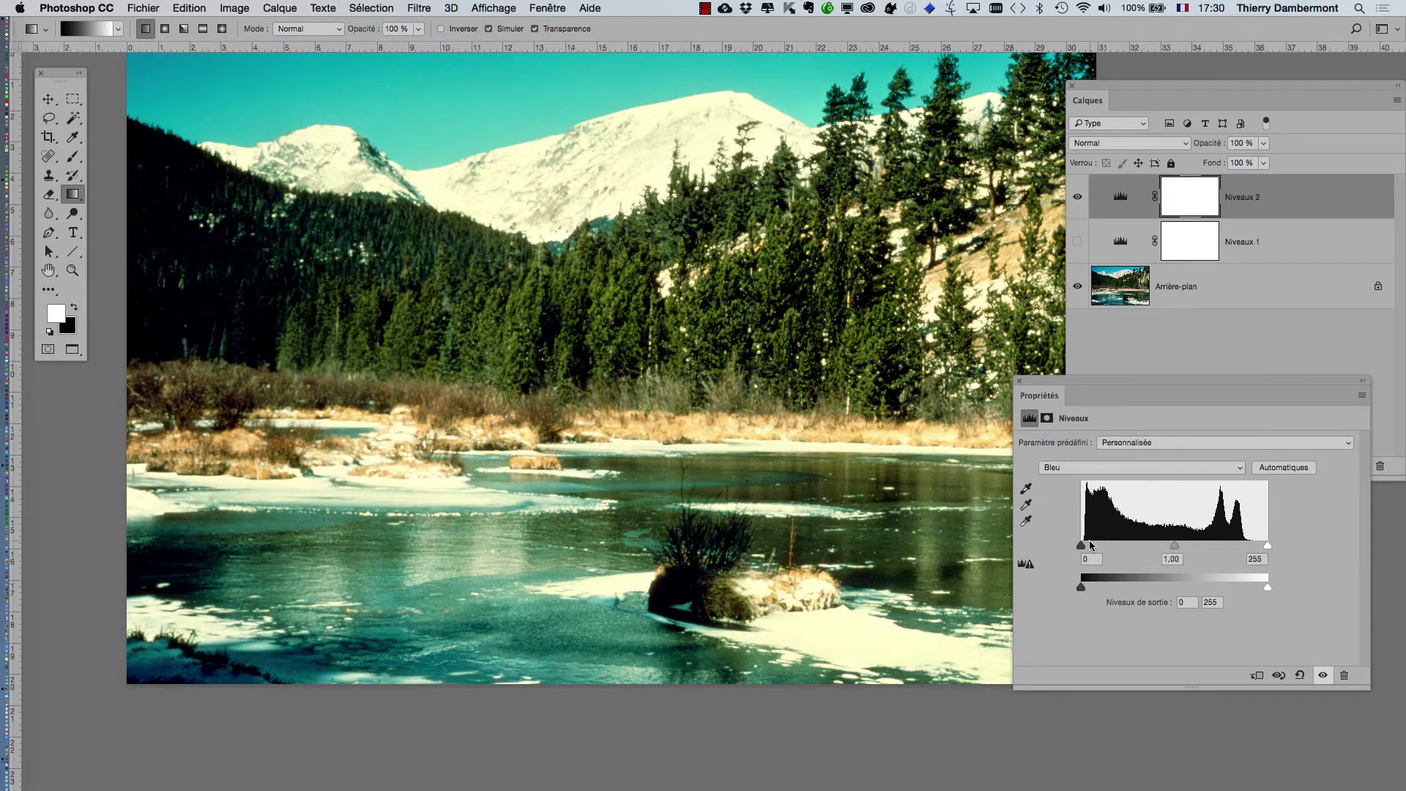
mouse_move(1081, 546)
mouse_down()
mouse_move(1120, 547)
mouse_move(1088, 547)
mouse_up()
drag(1177, 546, 1140, 550)
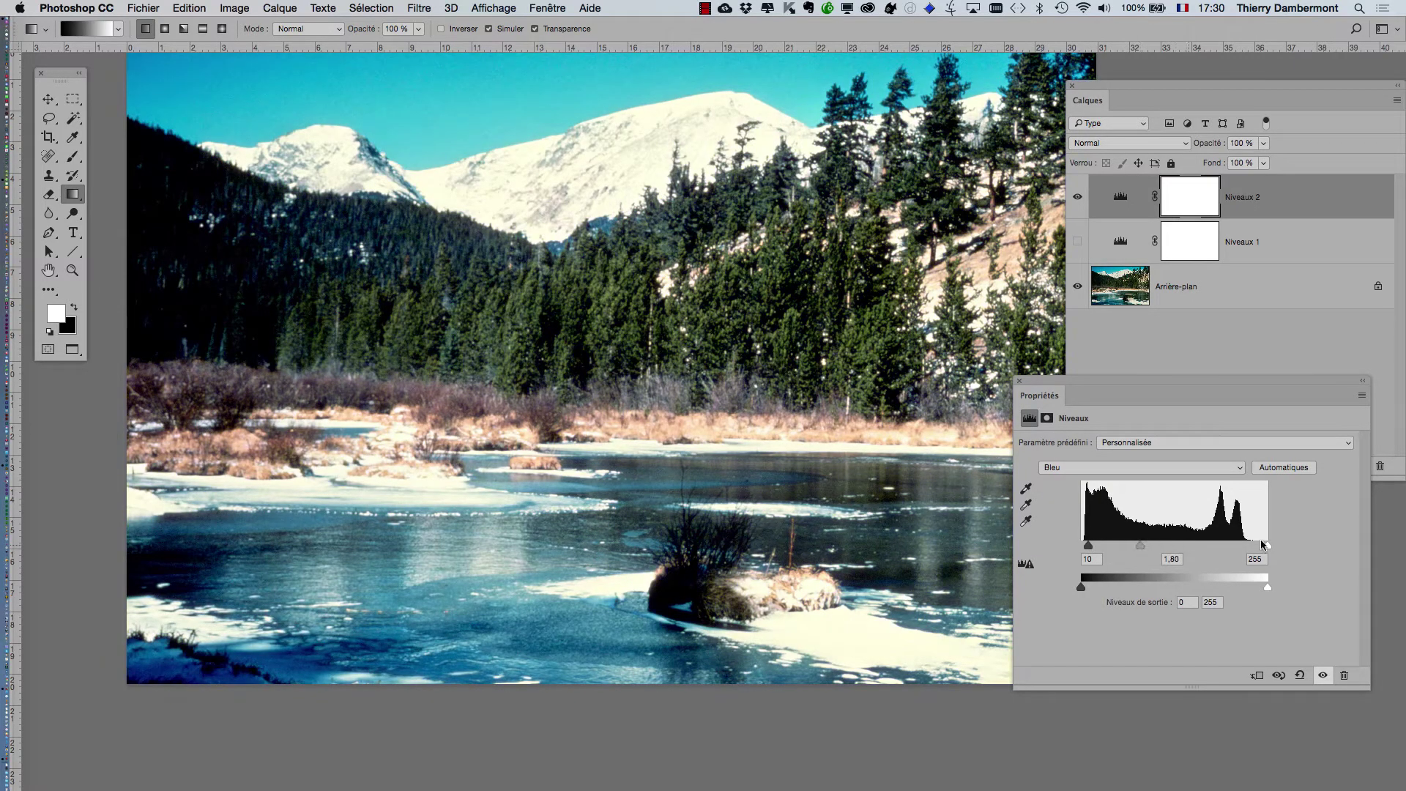
- Move the Levels properties off the photo and compare the original, Niveaux 1 and Niveaux 2 versions by switching layer visibility
drag(1023, 377, 1148, 593)
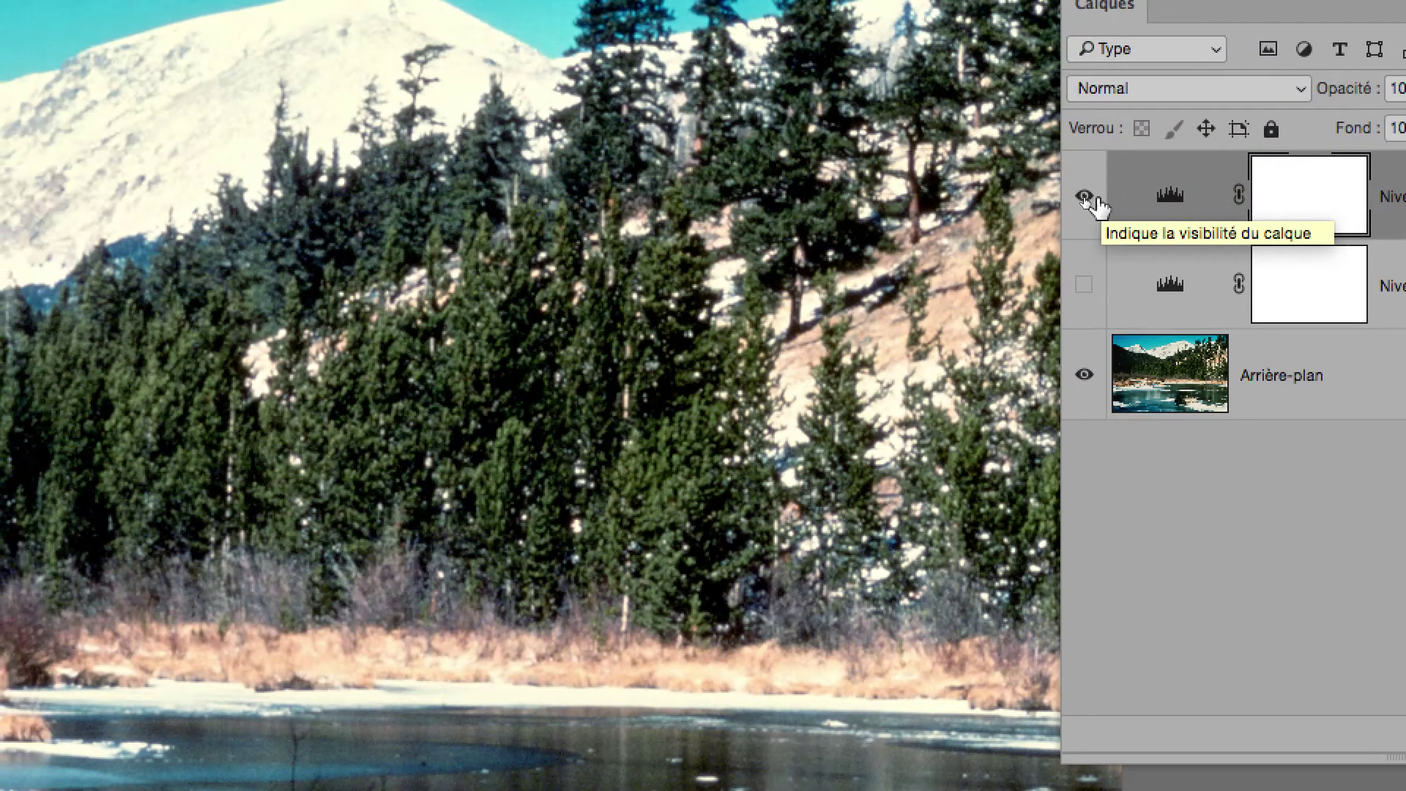
click(1062, 195)
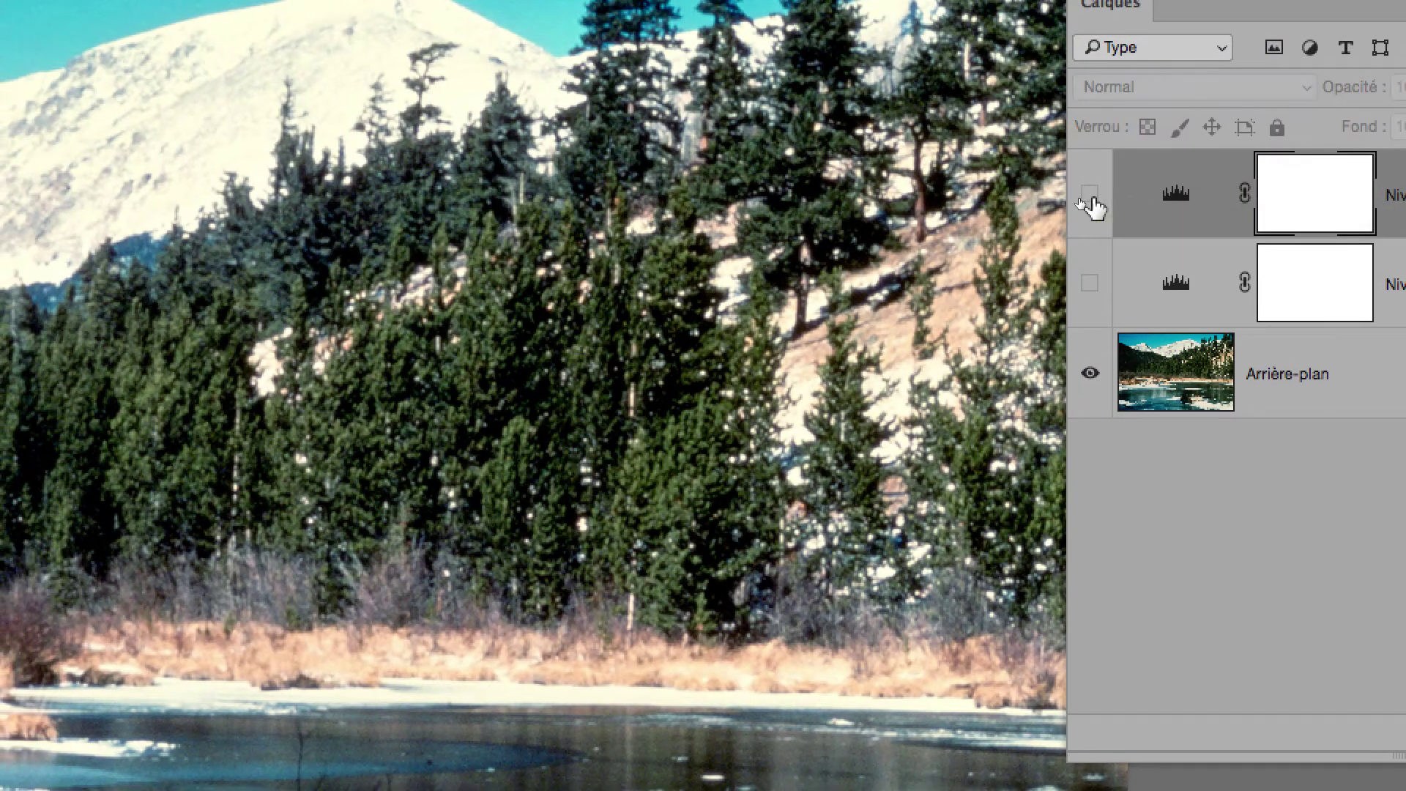
click(1061, 285)
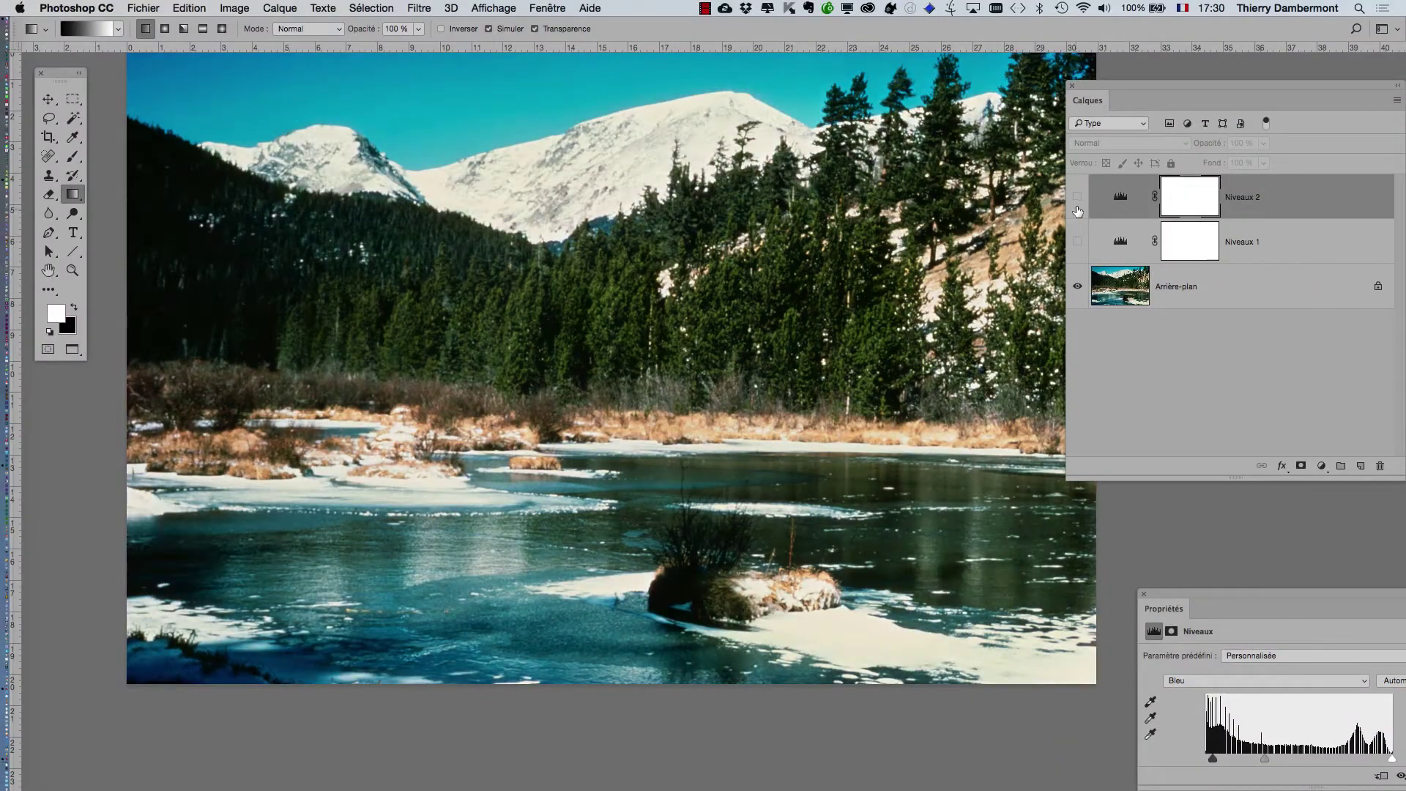
click(1077, 210)
click(1075, 220)
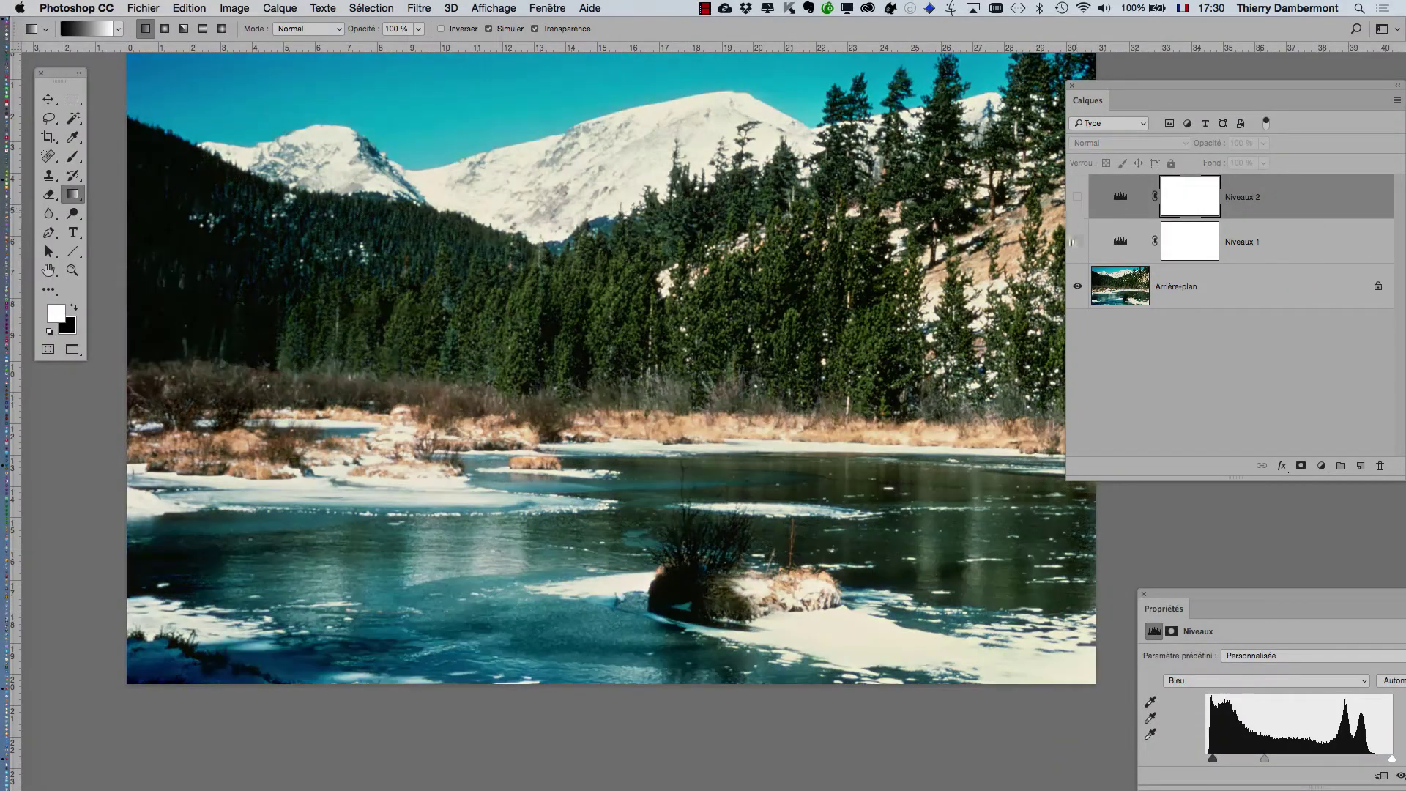
click(1076, 241)
click(1076, 242)
click(1077, 199)
scroll(887, 321, down, 2)
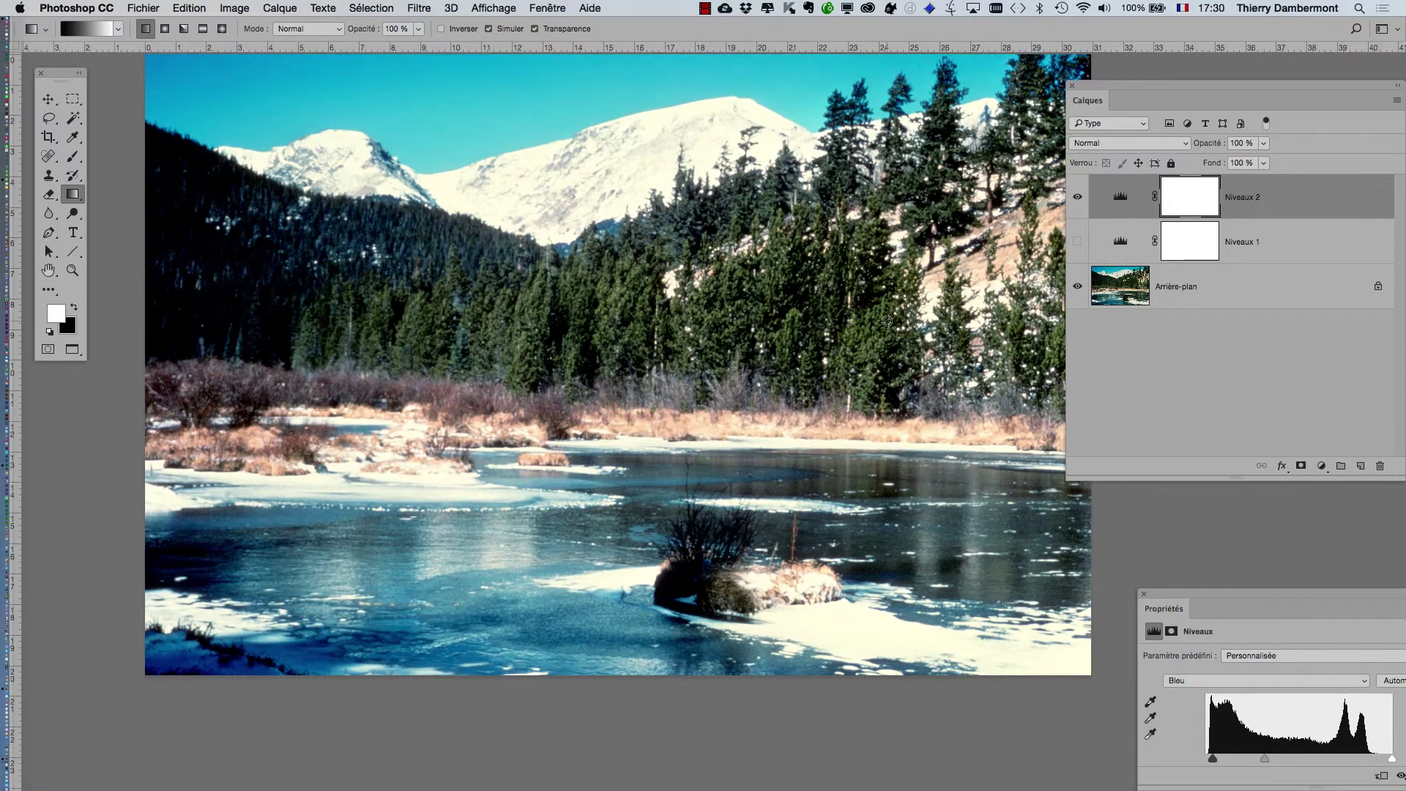
click(1077, 196)
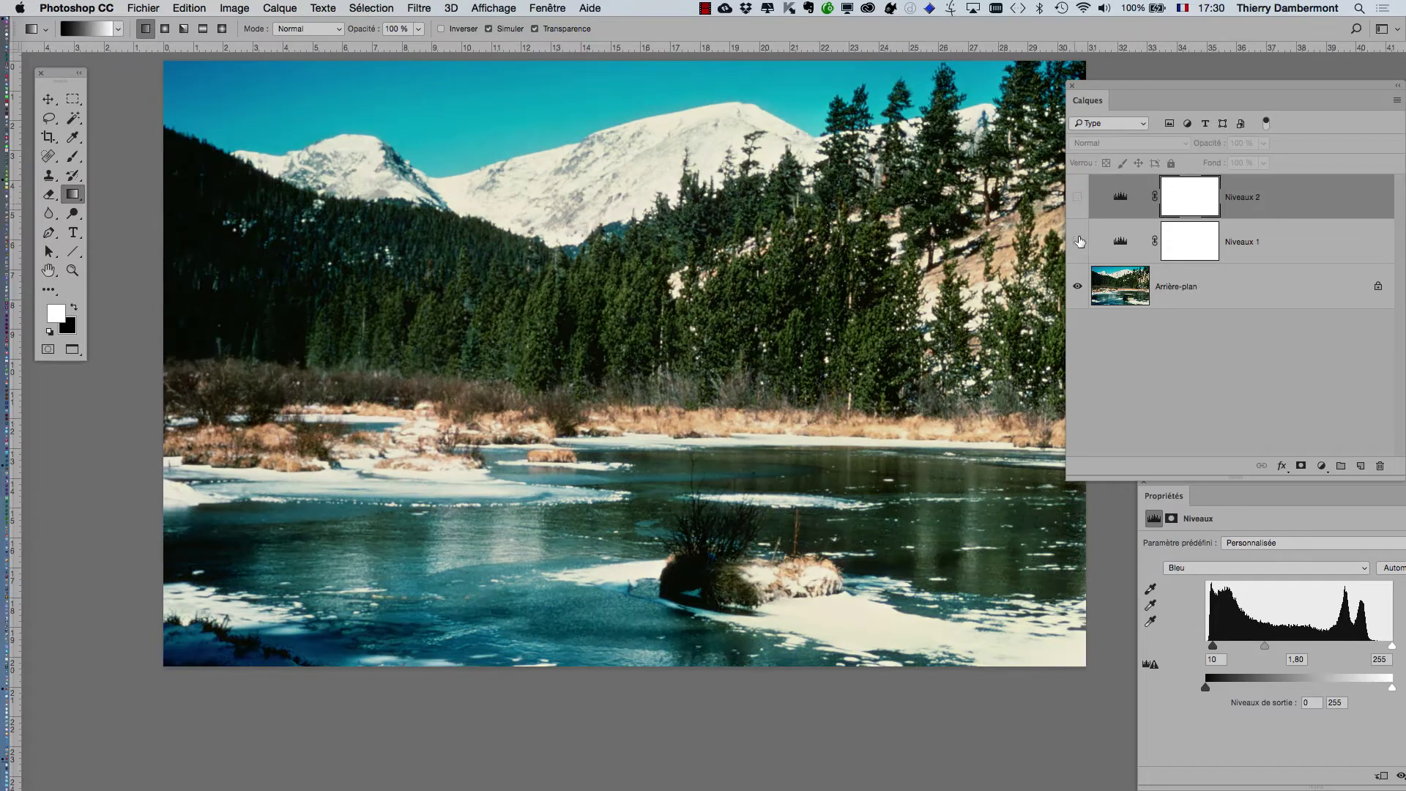
click(1079, 242)
click(1077, 196)
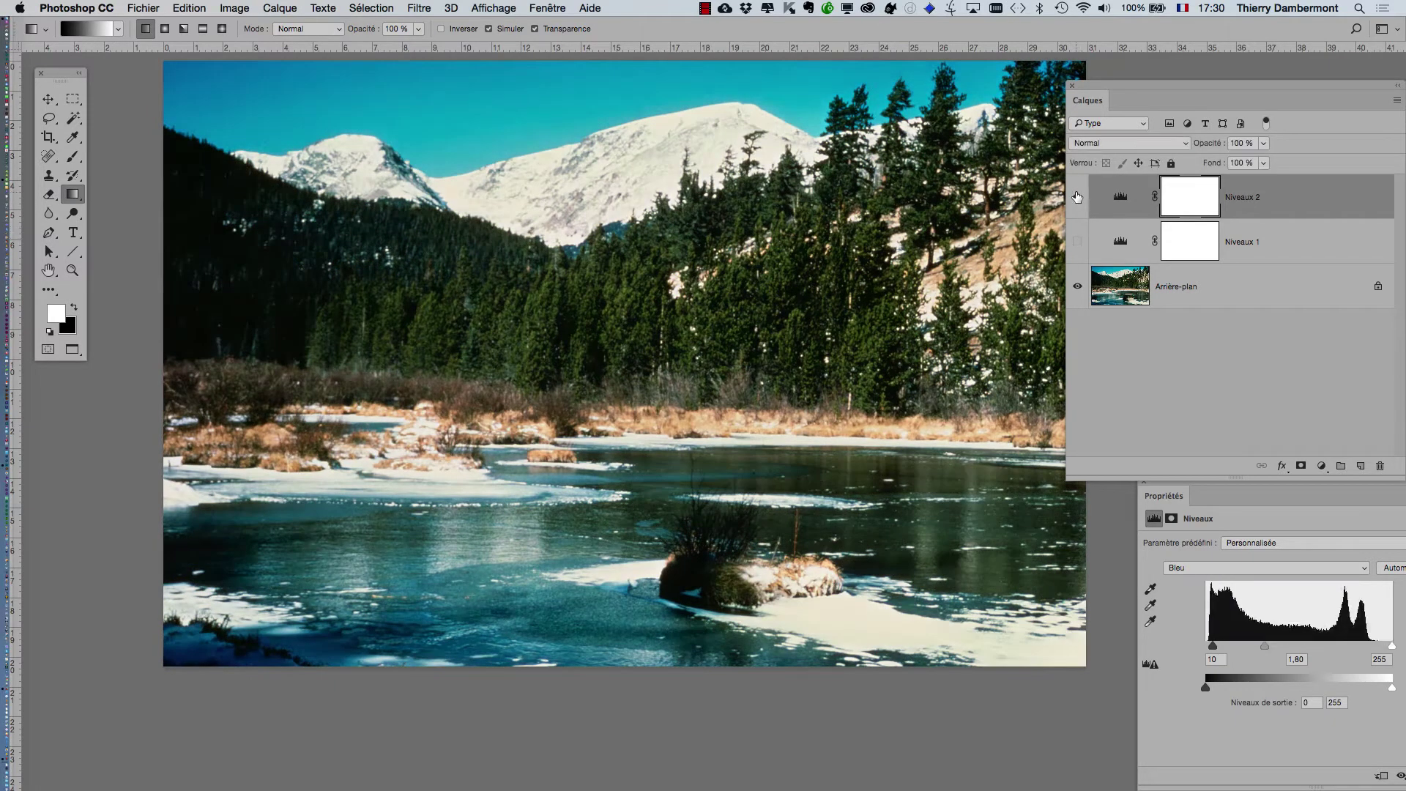
click(1077, 196)
click(1076, 242)
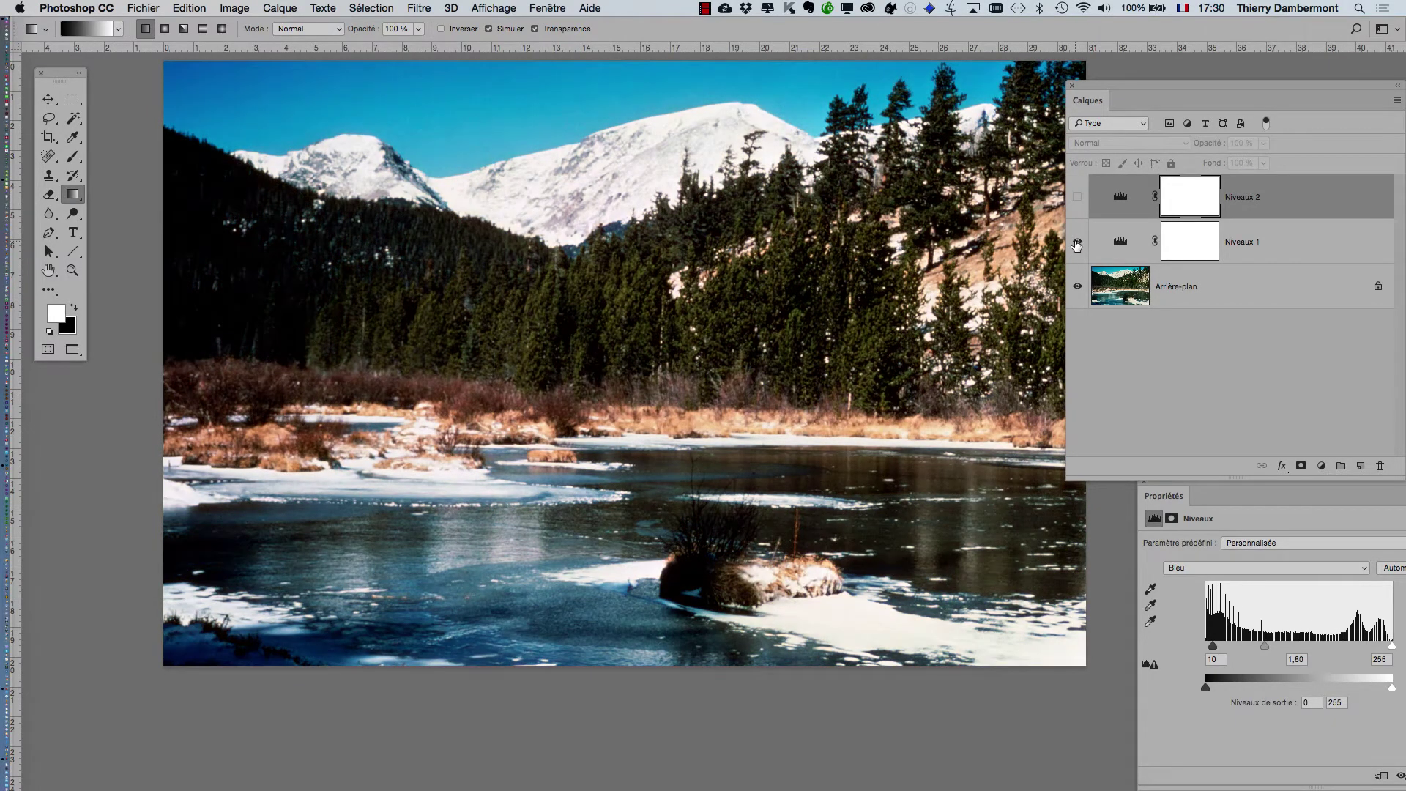
click(1076, 243)
click(1077, 197)
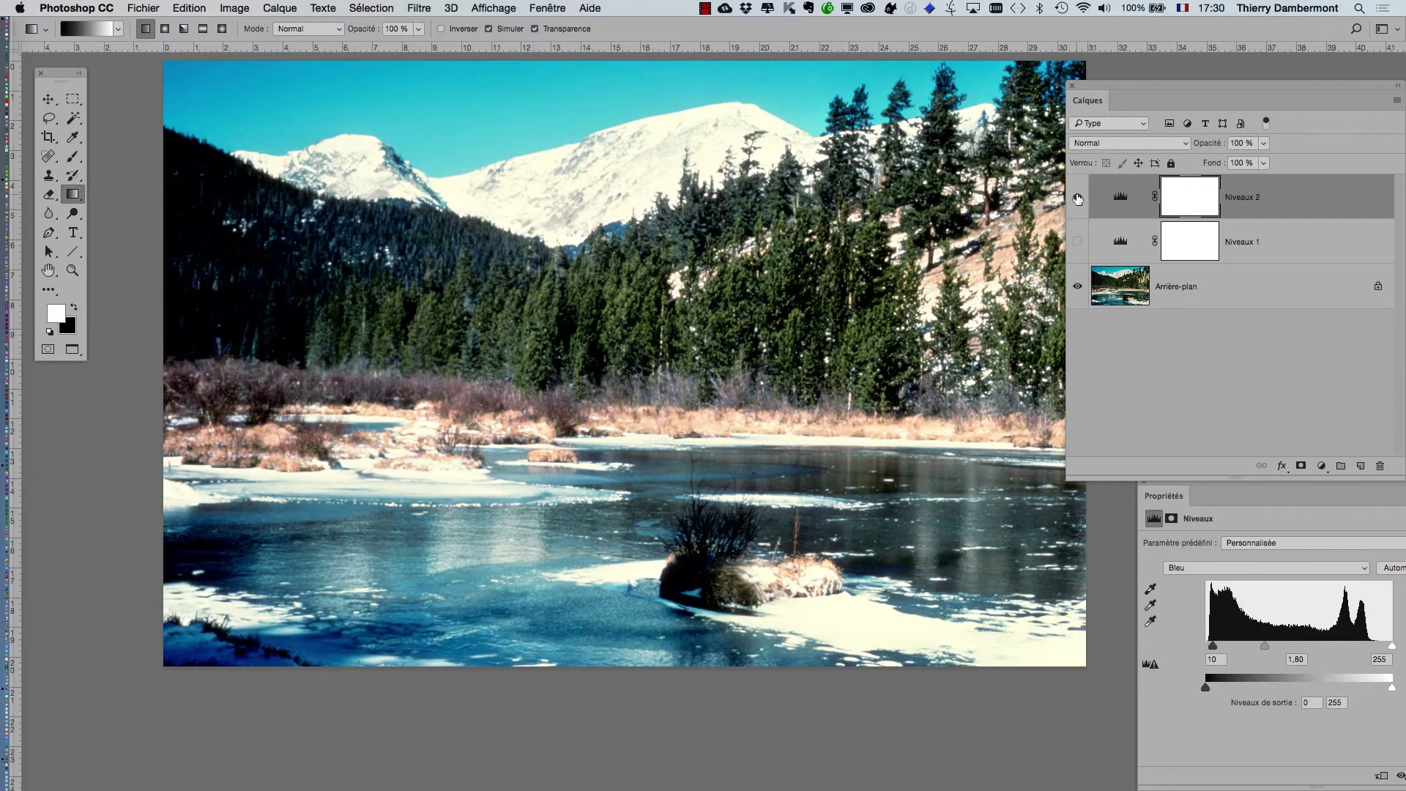
click(1077, 198)
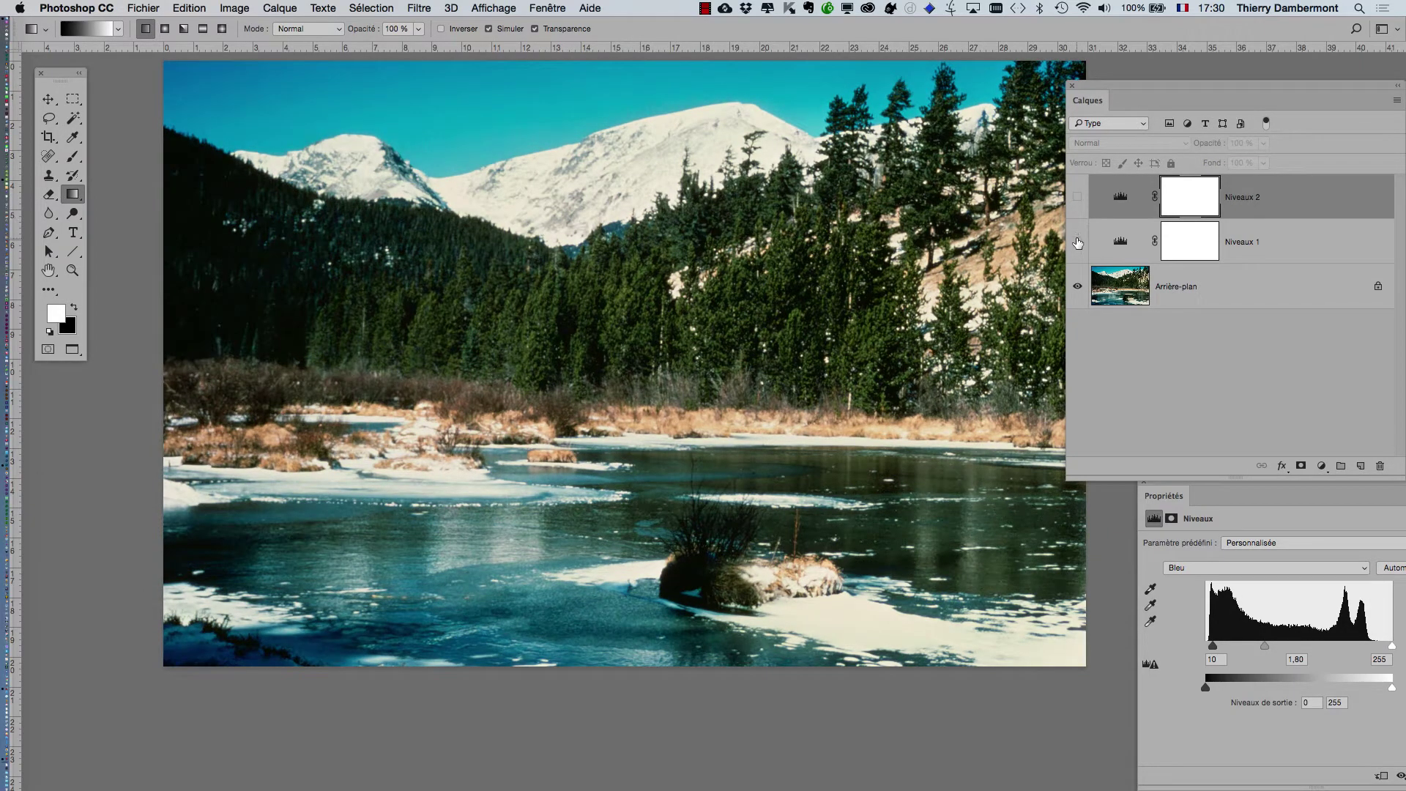
click(1077, 243)
click(1077, 243)
click(1078, 198)
click(1078, 199)
click(1078, 199)
click(1078, 200)
click(1075, 243)
click(1076, 243)
click(1075, 242)
click(1077, 199)
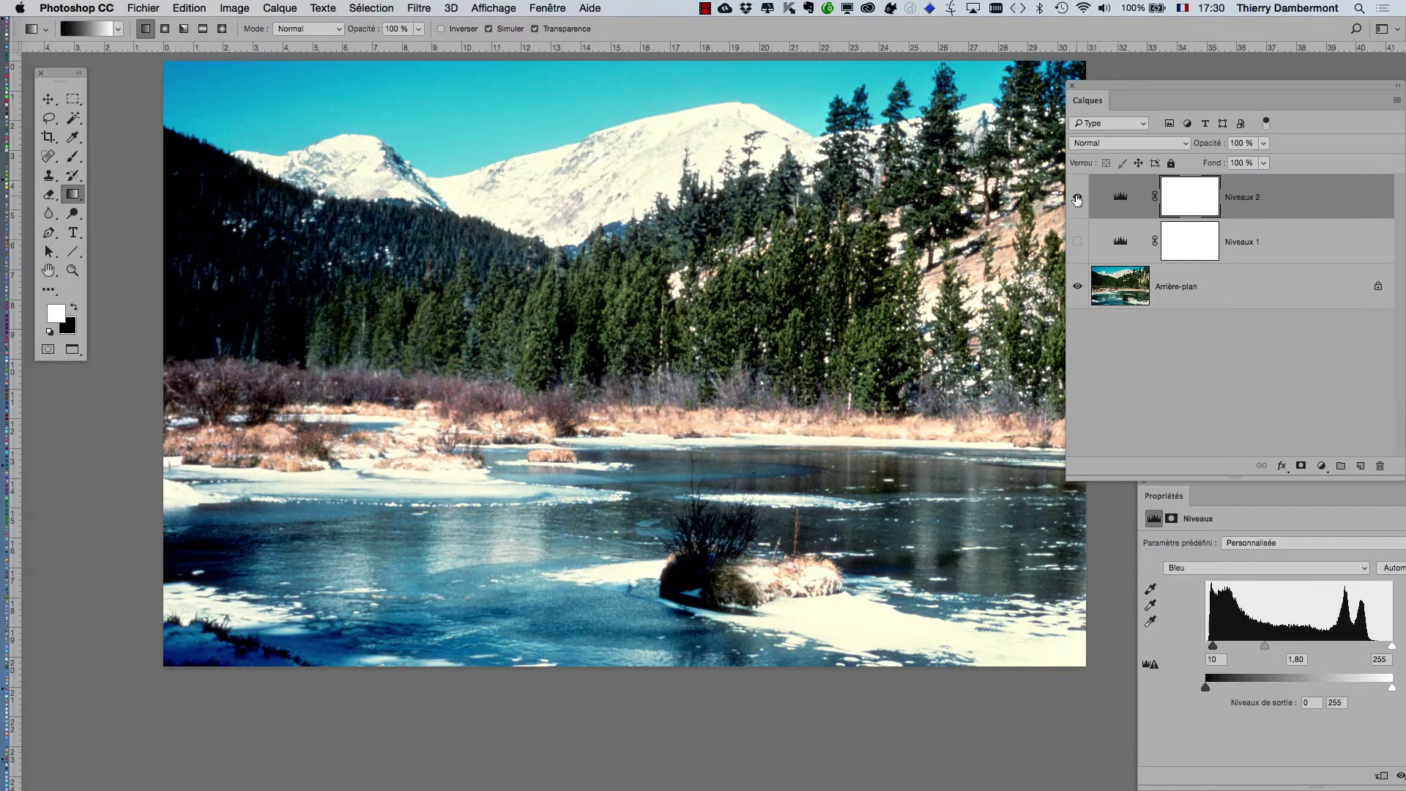
click(1076, 199)
click(1076, 201)
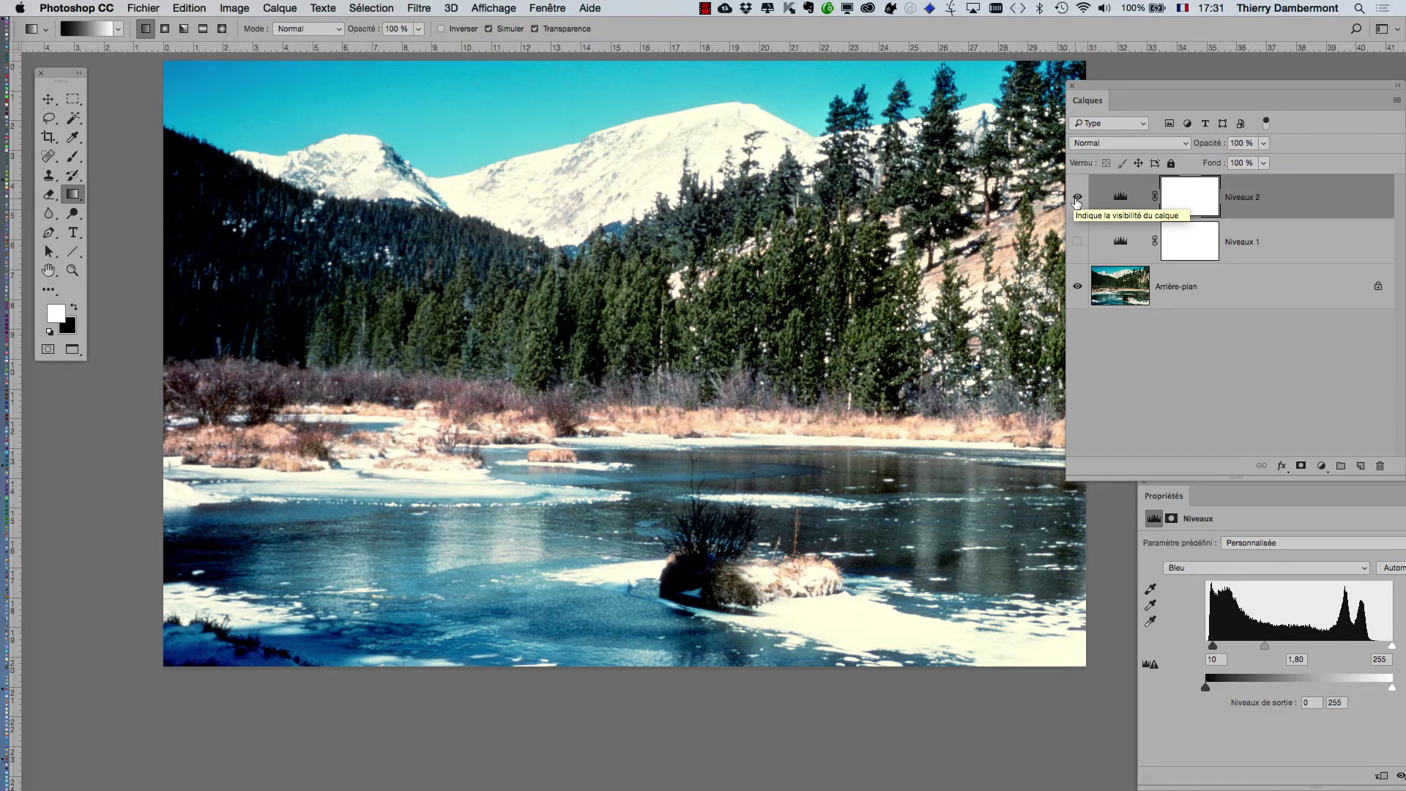
click(1077, 200)
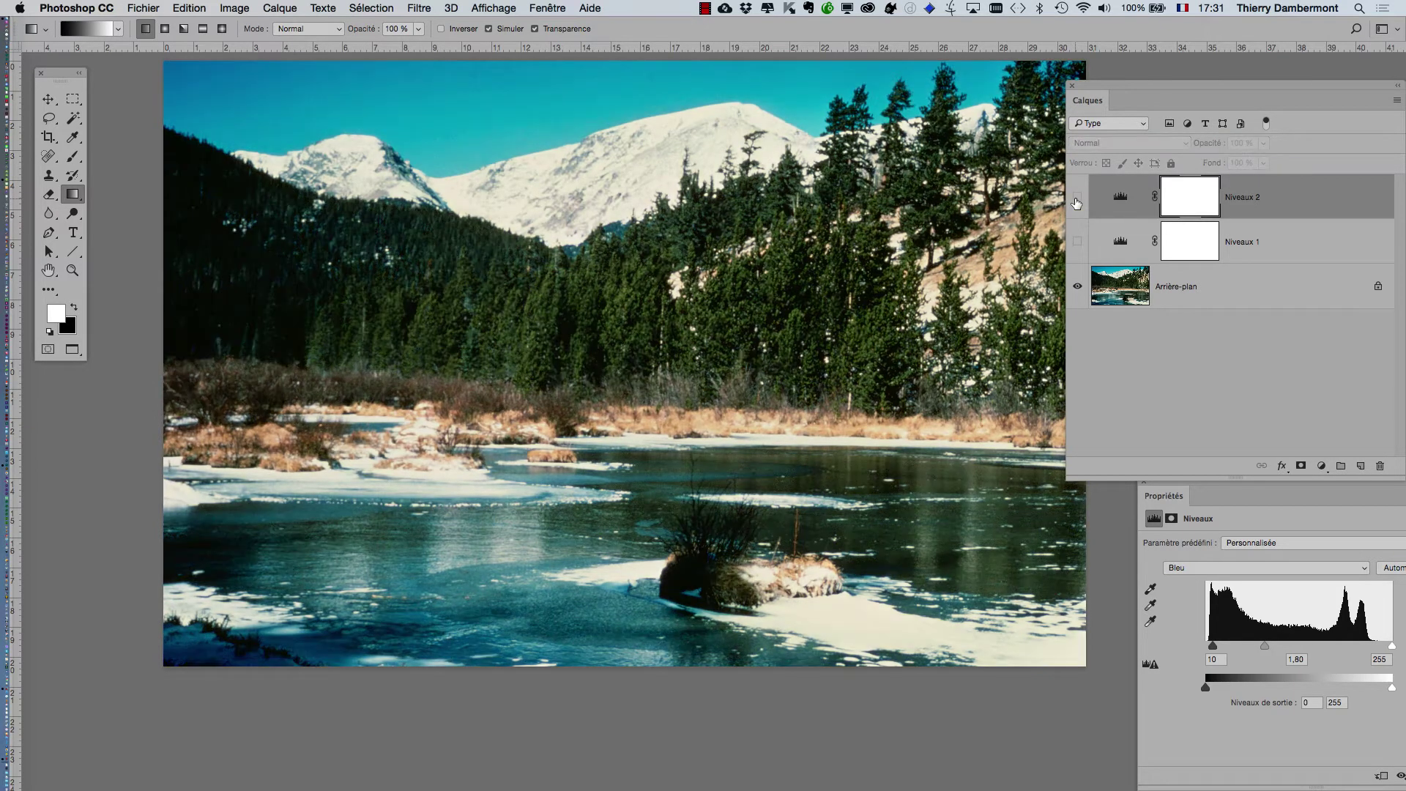
click(1076, 199)
- Show only Niveaux 1 over the background and draw a short vertical gradient on its mask, white over the lake and black above
click(1077, 199)
click(1076, 241)
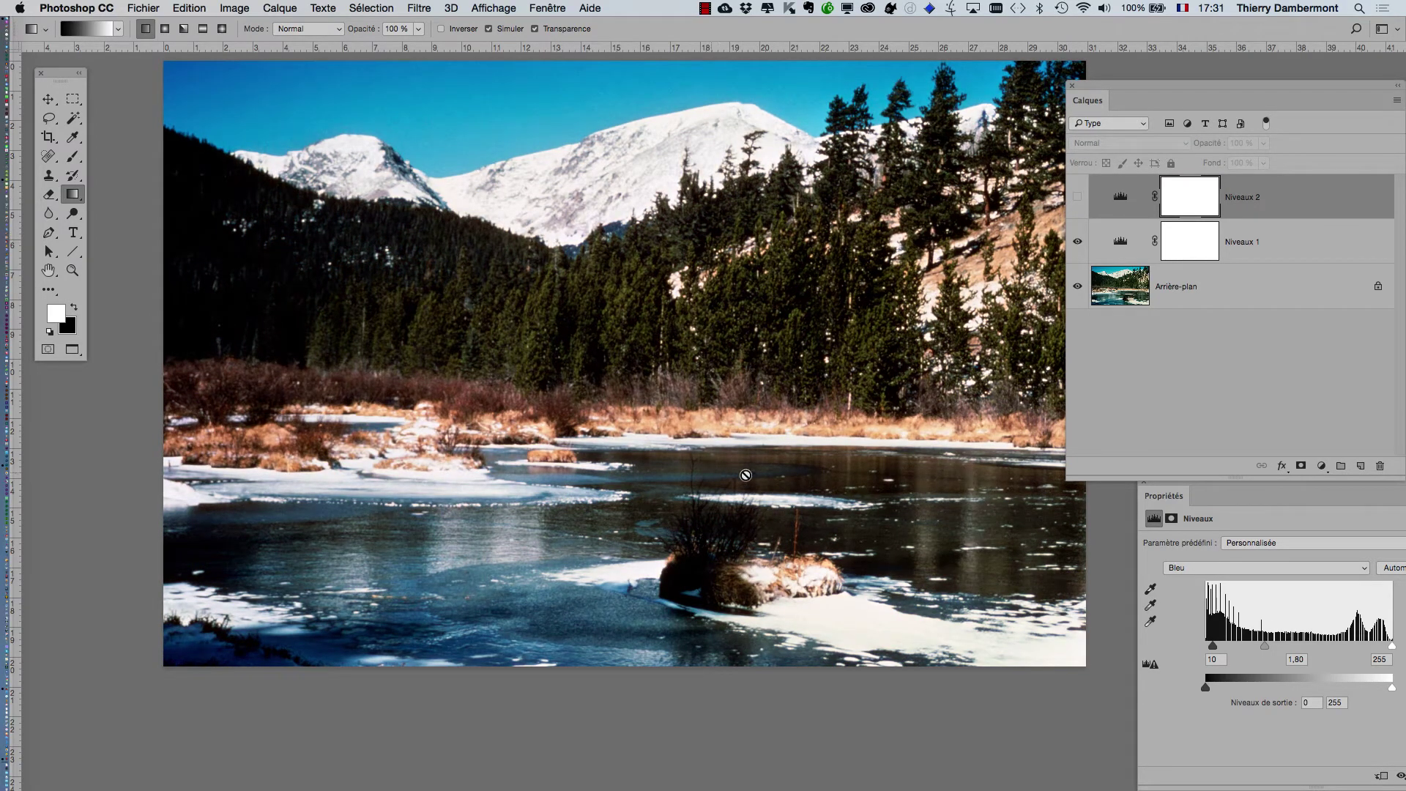
click(1195, 250)
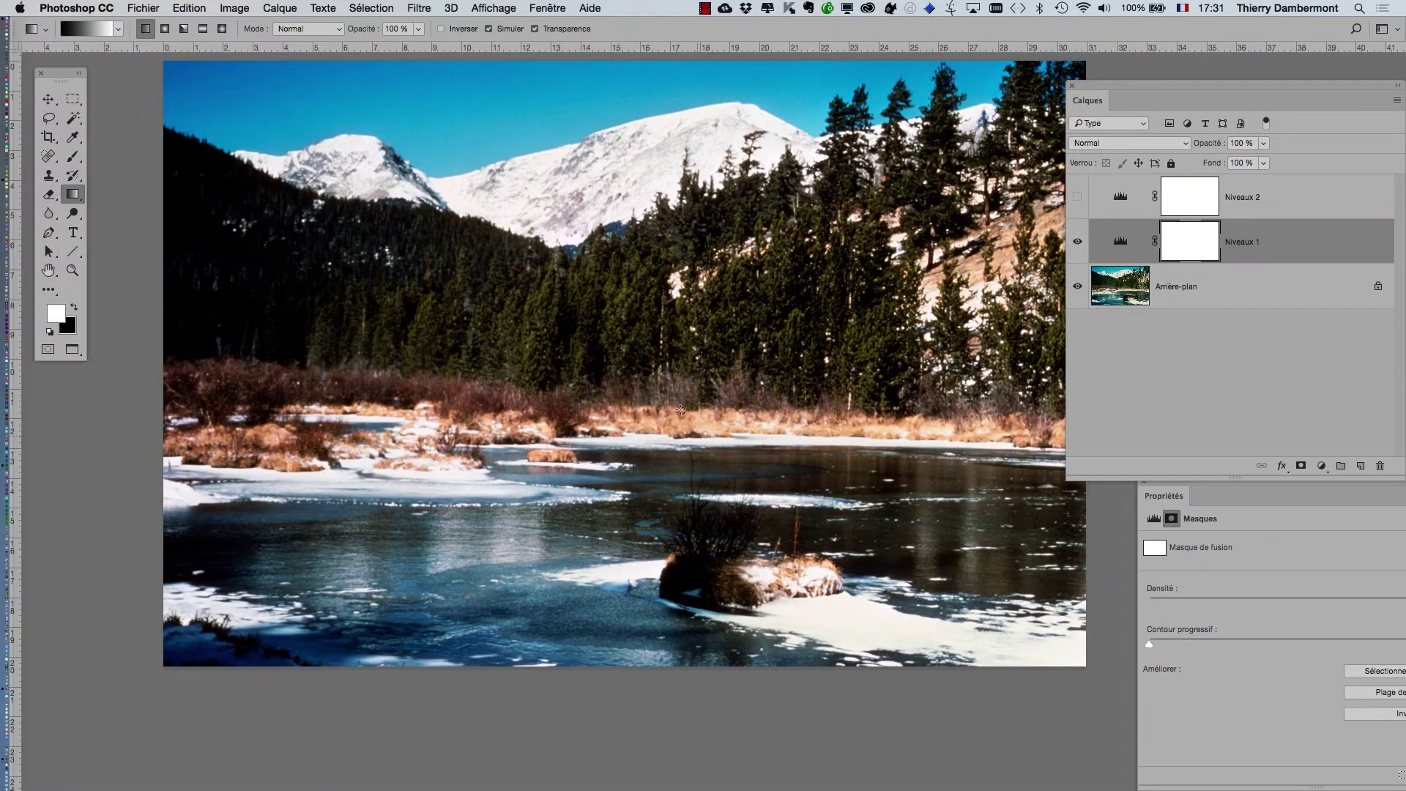
drag(673, 506, 673, 432)
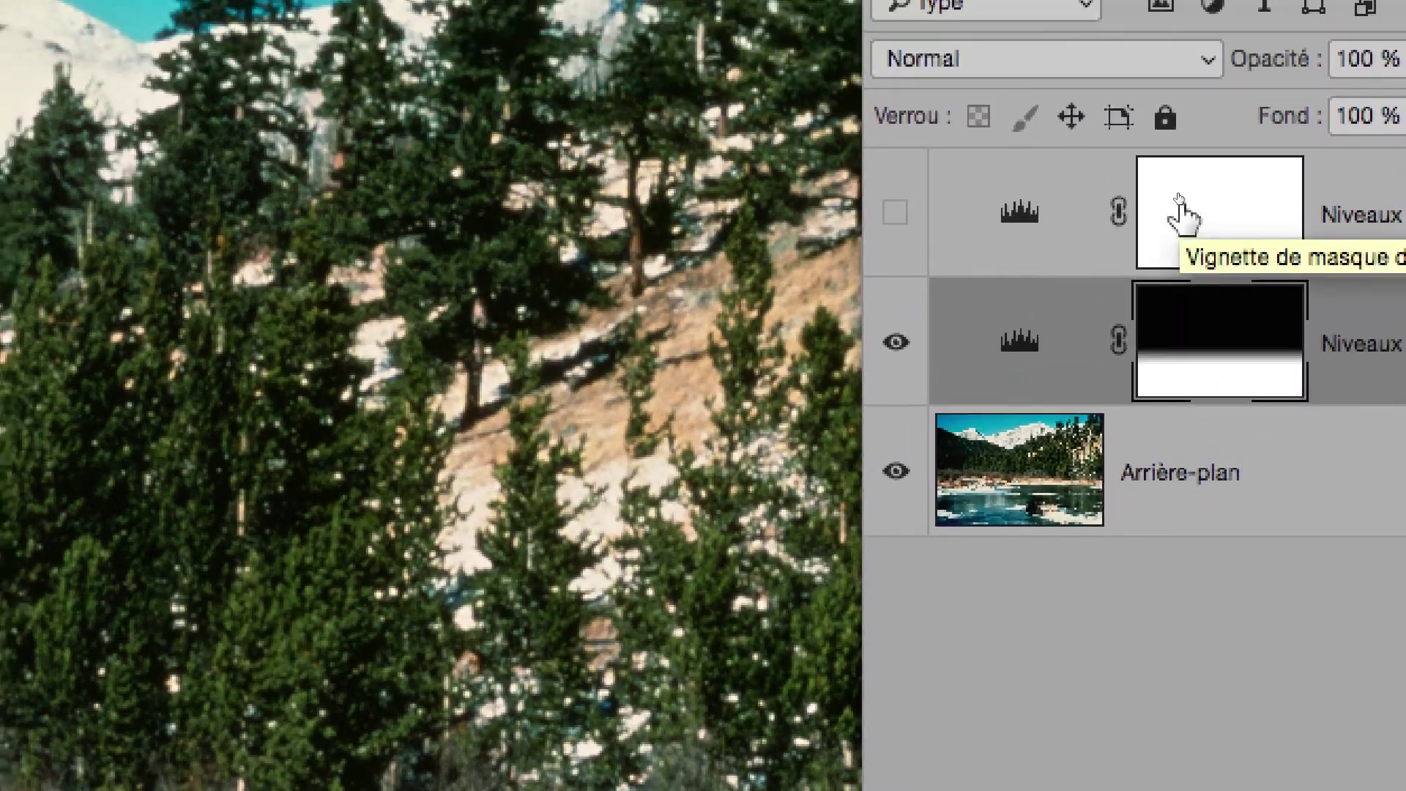
- Show Niveaux 2 and draw a short vertical gradient on its mask, black over the lake and white above
click(1179, 201)
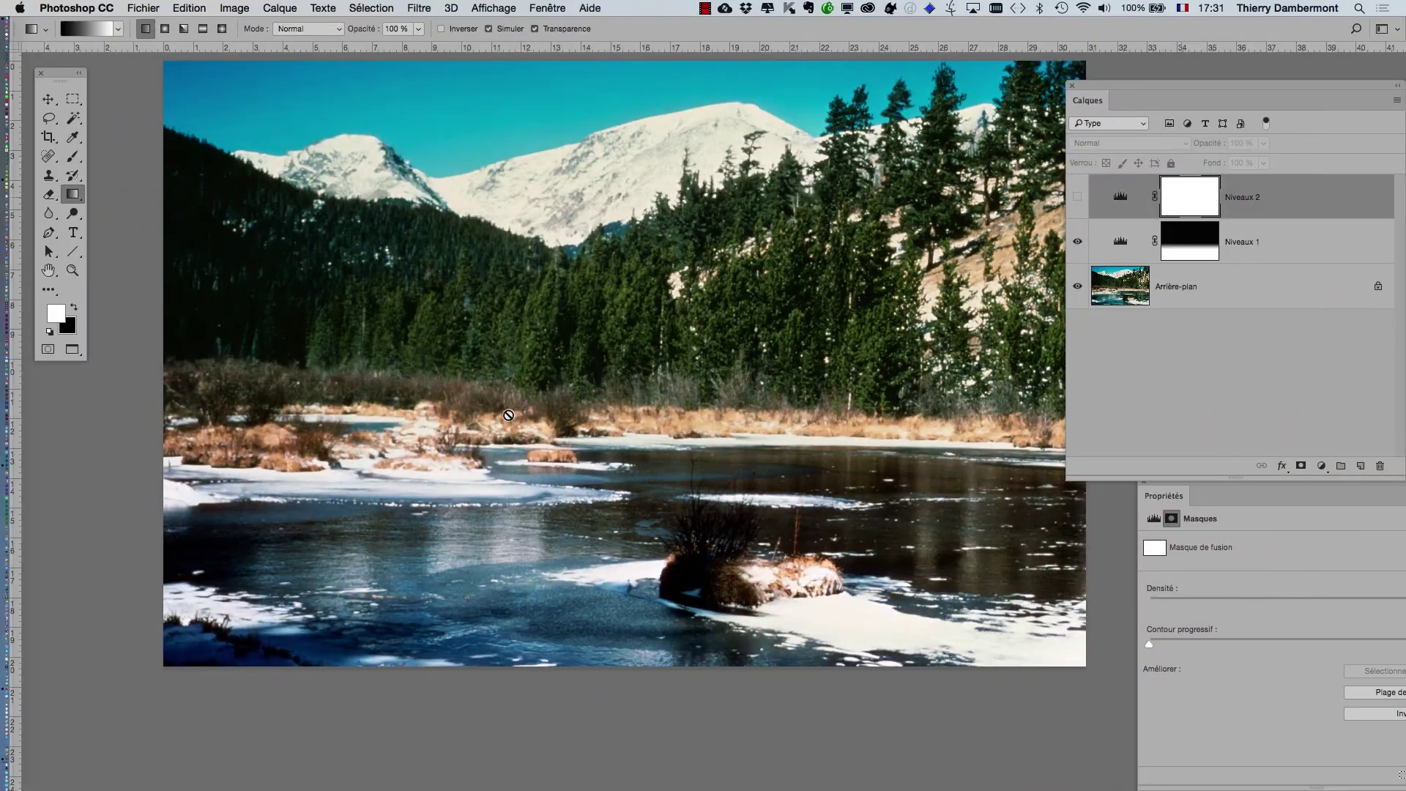
click(595, 370)
click(817, 273)
click(1078, 196)
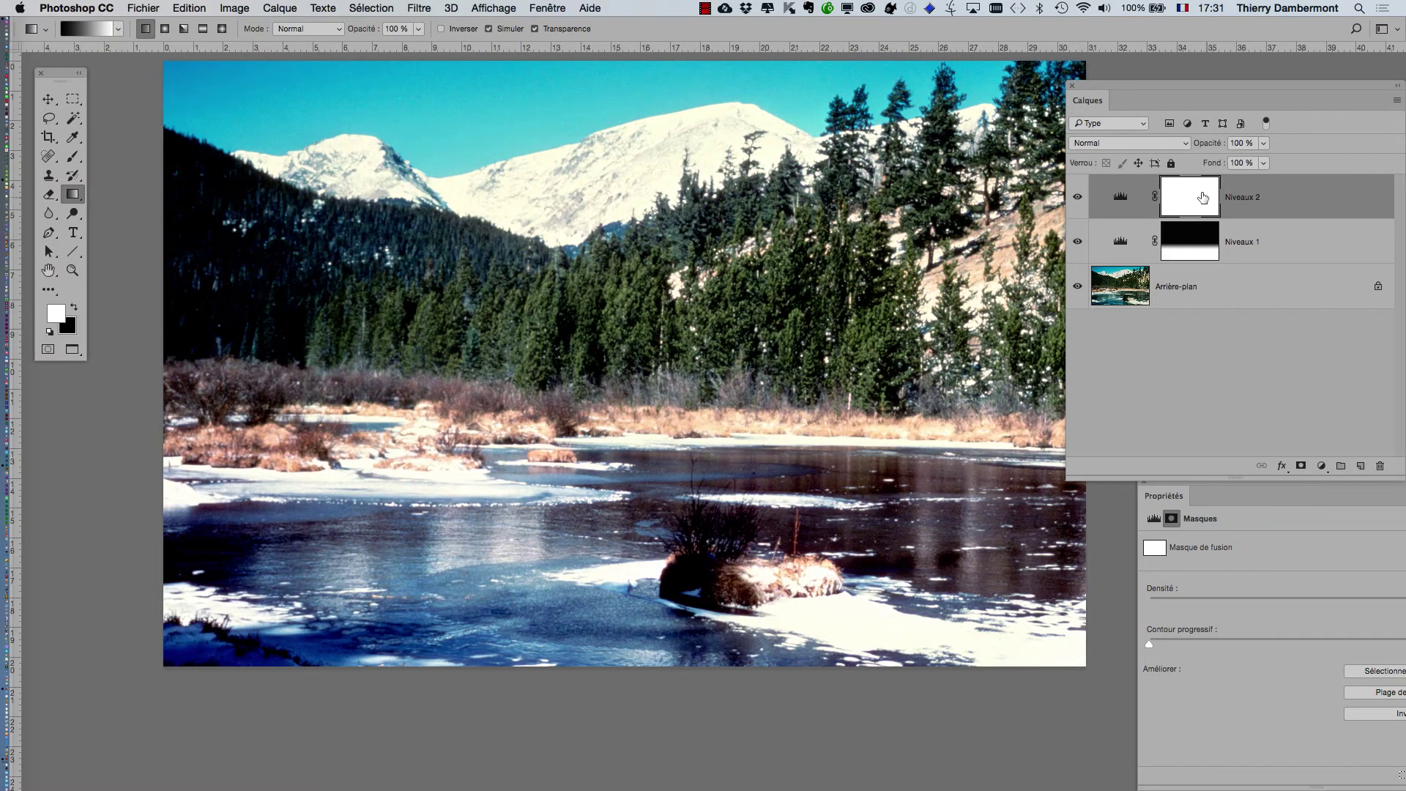
drag(667, 425, 668, 352)
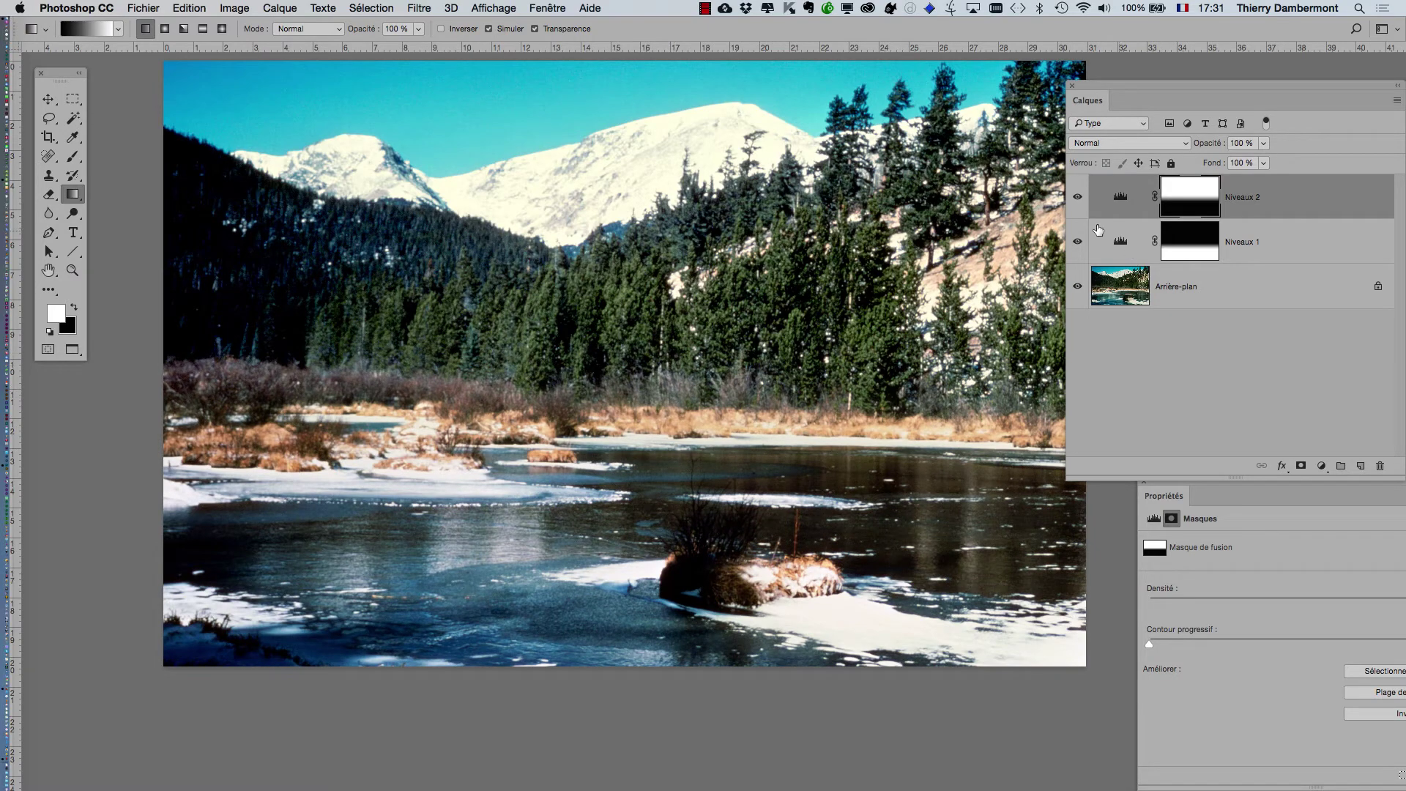
- Hide Niveaux 1 and switch Niveaux 2 on and off repeatedly to examine its correction on the sky, mountains and trees
click(1077, 240)
click(1078, 197)
click(1077, 197)
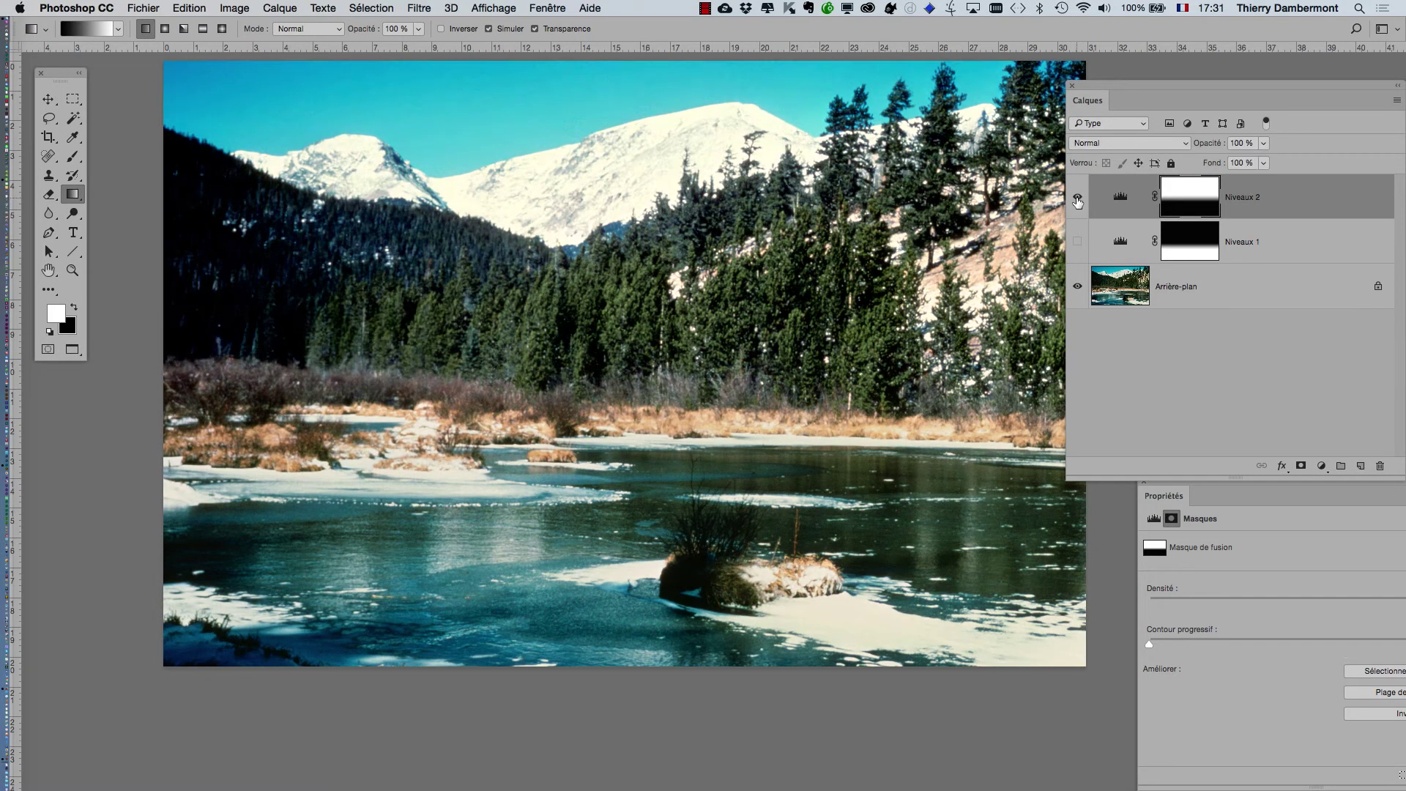
click(1077, 199)
click(1077, 199)
click(1077, 199)
click(1077, 199)
click(1077, 199)
click(1077, 199)
click(1077, 200)
click(1077, 200)
click(1077, 199)
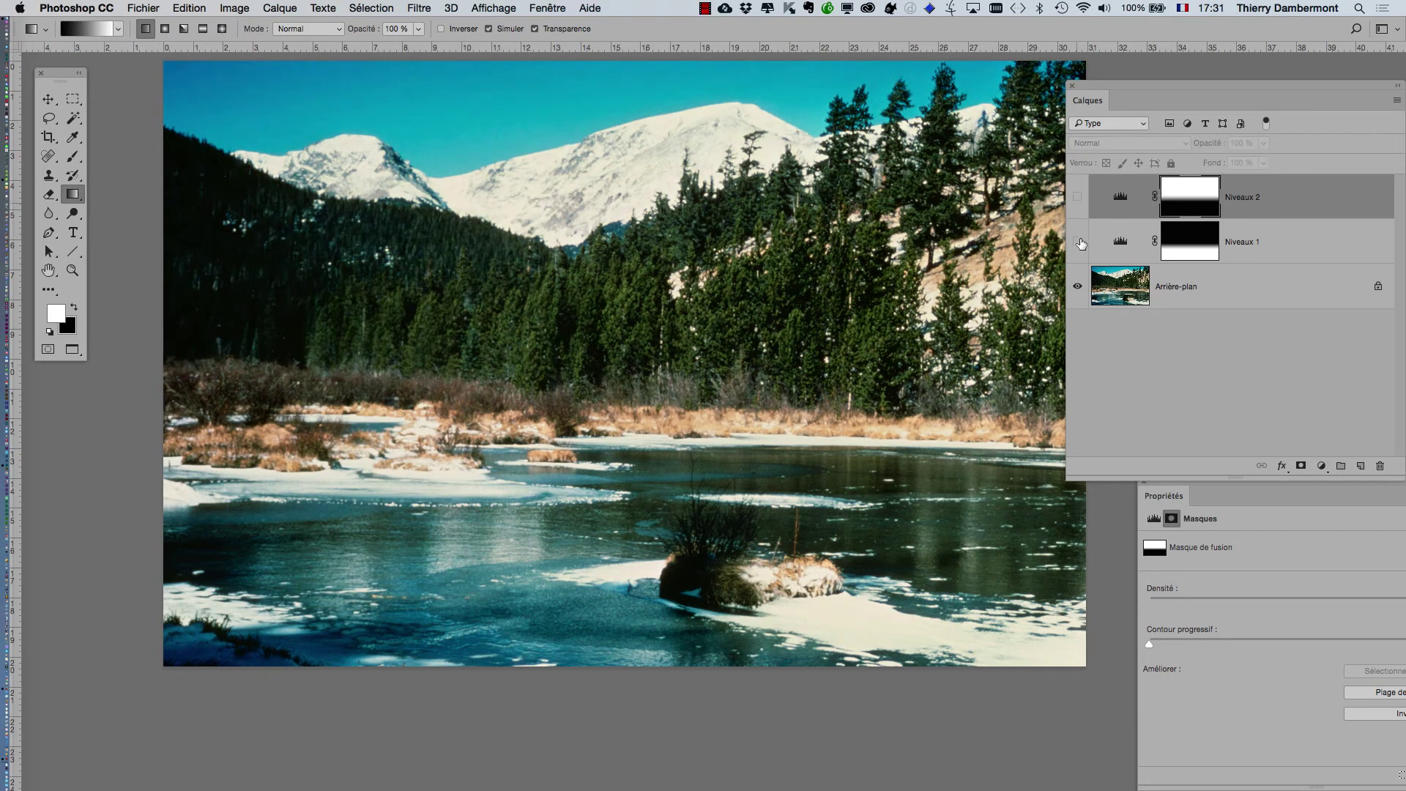
- Examine Niveaux 1 alone over the background to check its lake correction, and show both Levels layers together
click(1080, 246)
click(1081, 246)
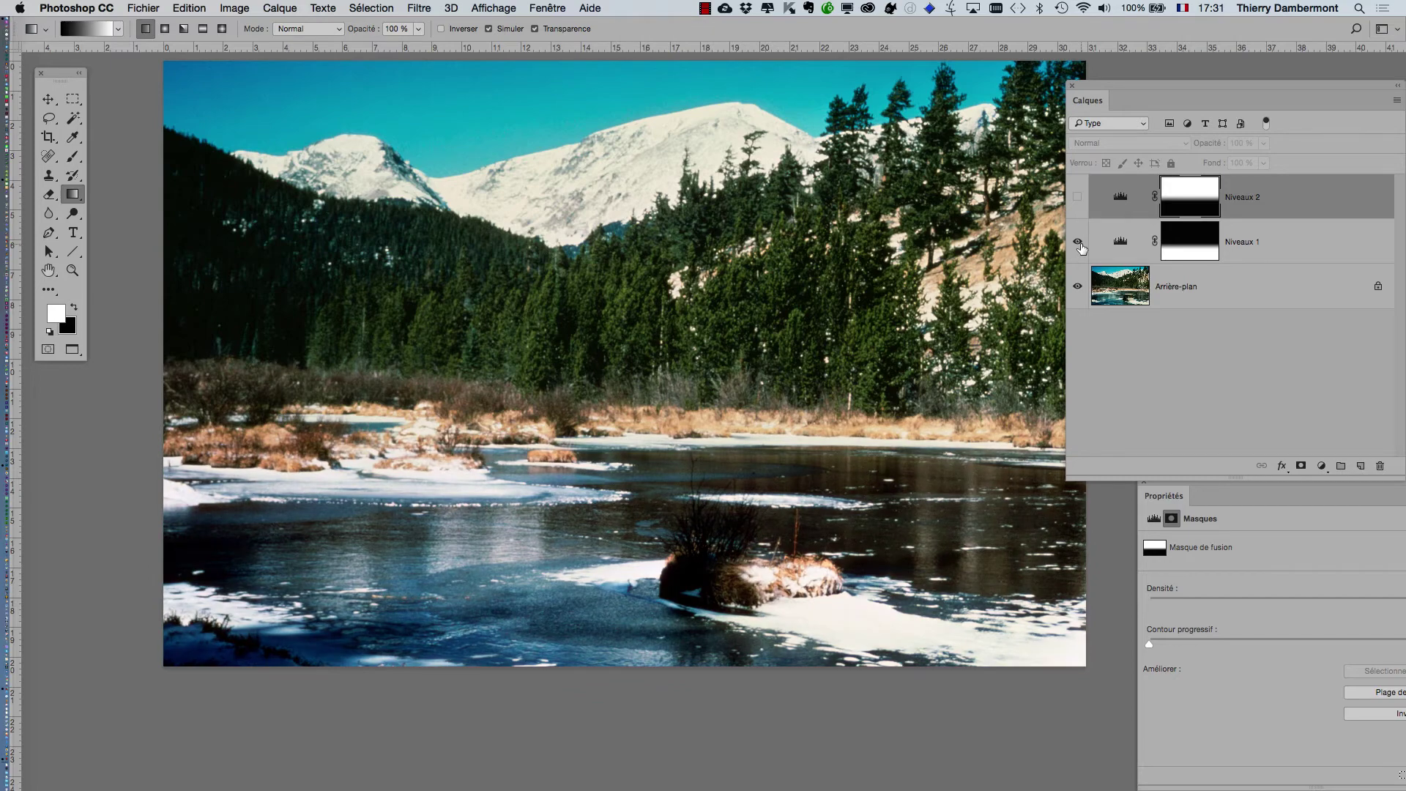
click(1077, 196)
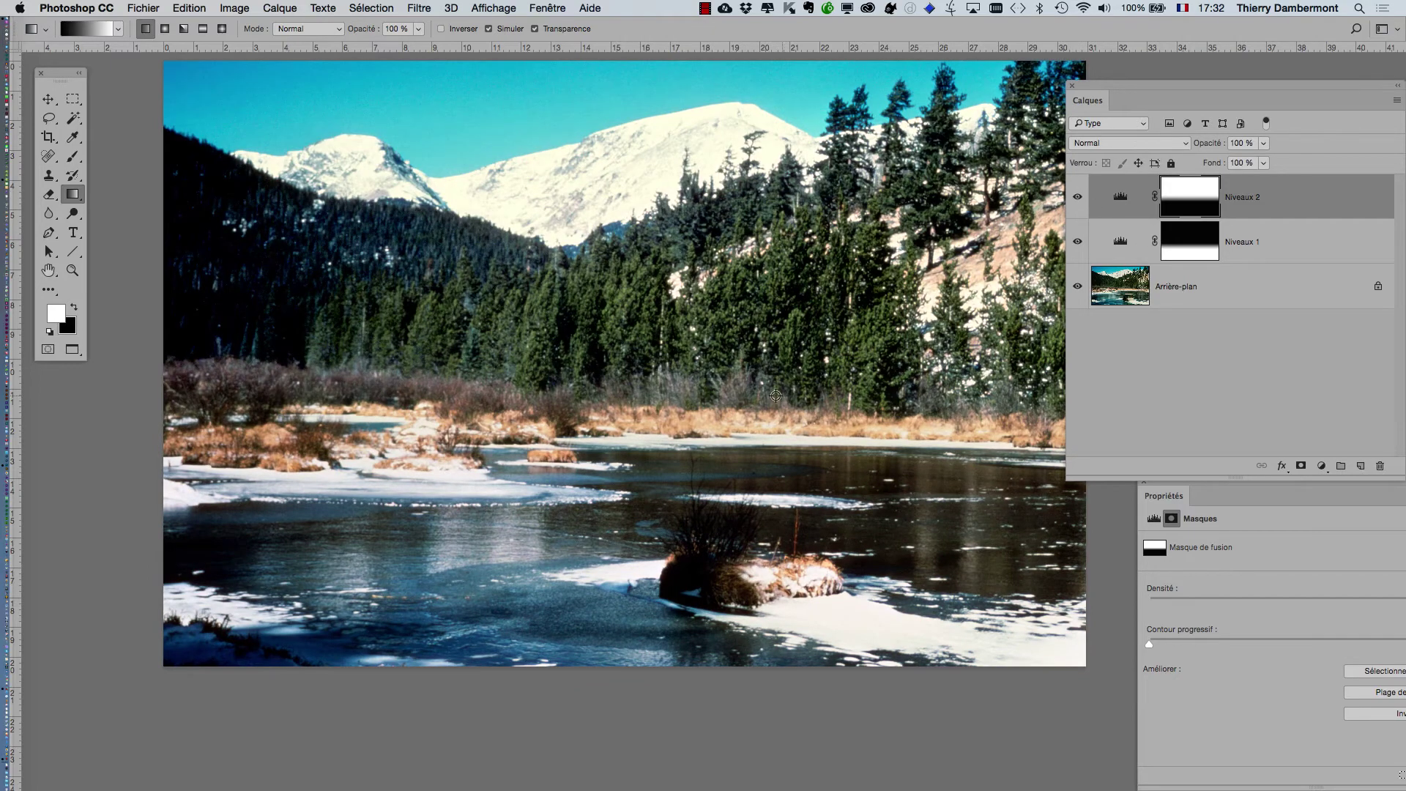
- Compare the whole photo before and after correction by hiding and showing both Levels layers together
scroll(776, 398, down, 2)
scroll(775, 398, down, 2)
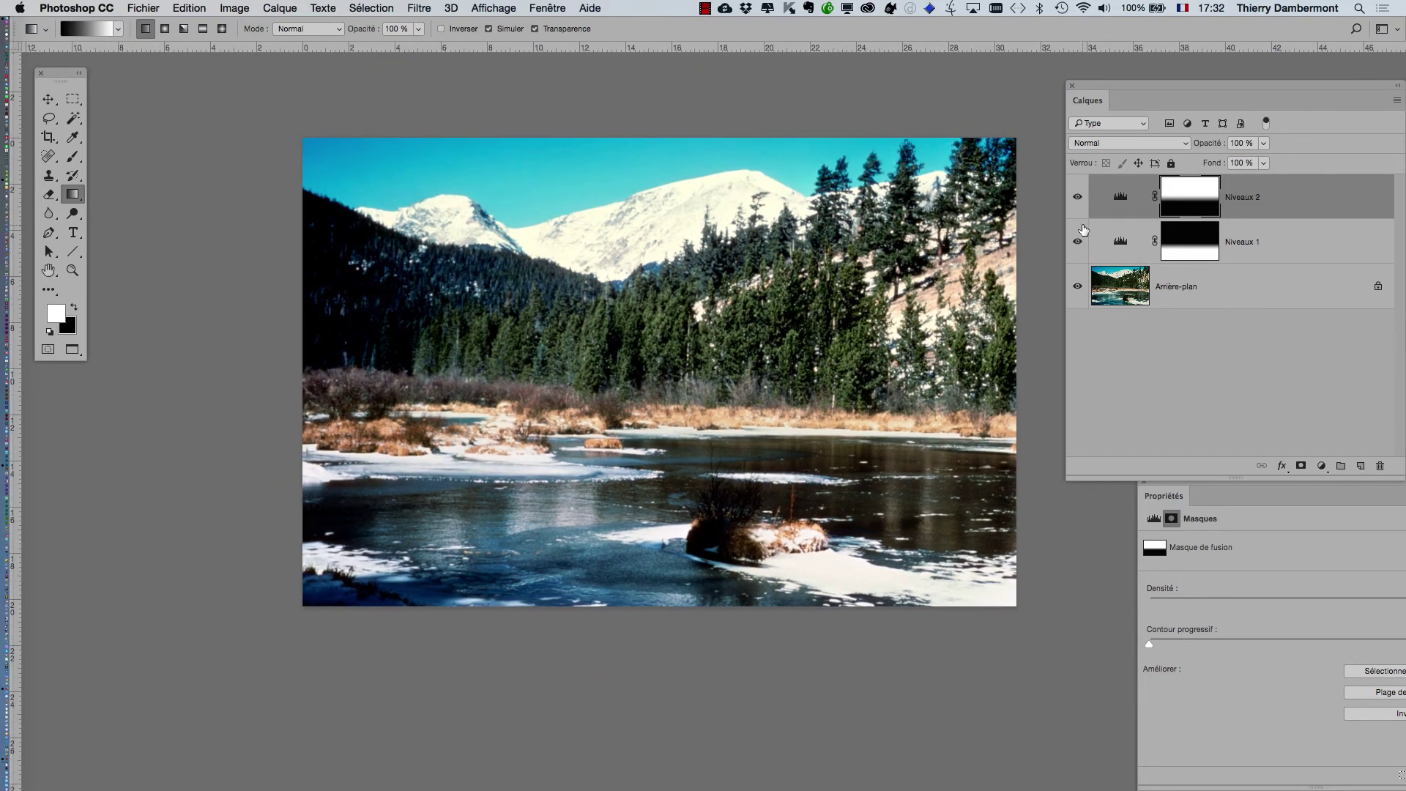
drag(1077, 196, 1079, 245)
drag(1078, 196, 1079, 246)
- Save the document as rocky-mountain-national-park.psd in Photoshop format, keeping the layers and the Adobe RGB (1998) profile
click(160, 8)
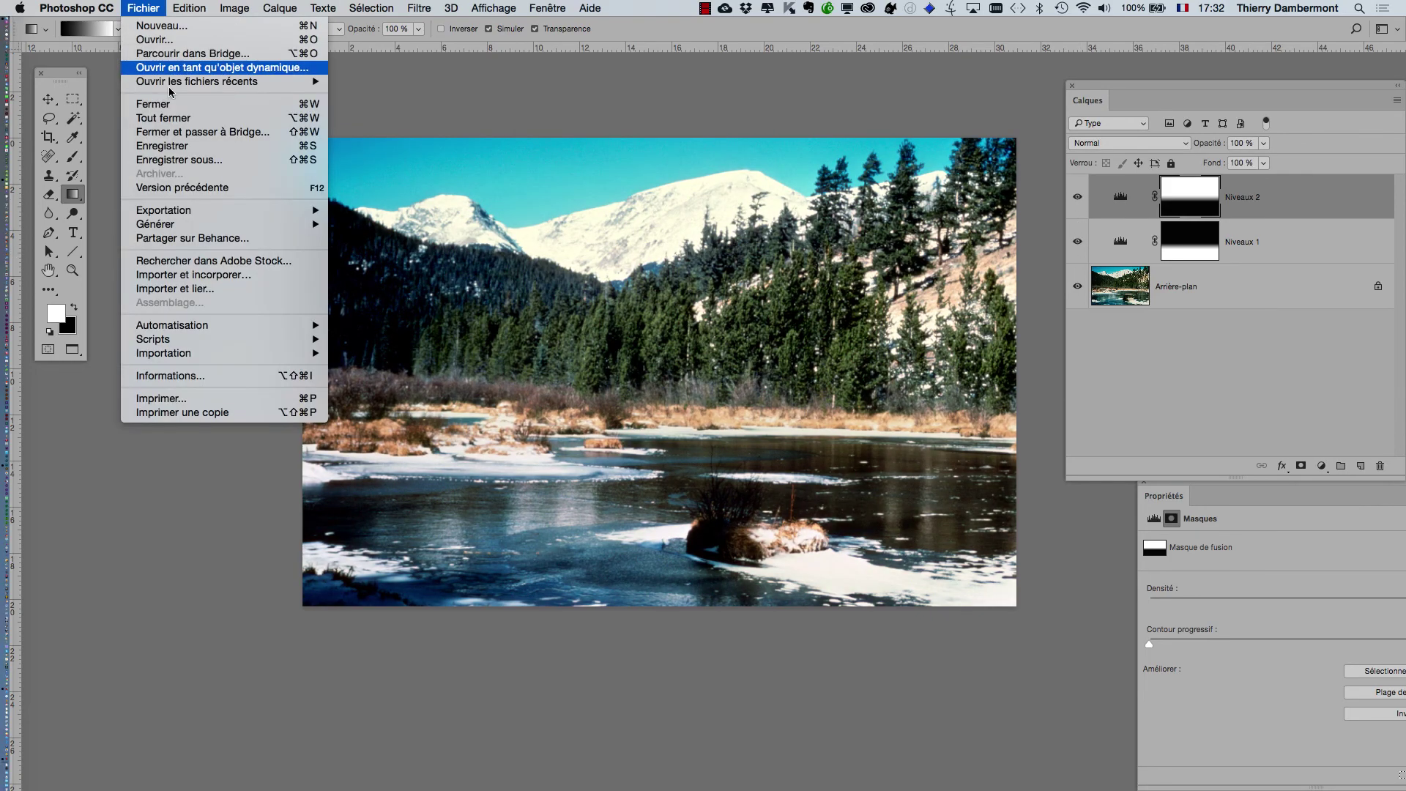
click(169, 161)
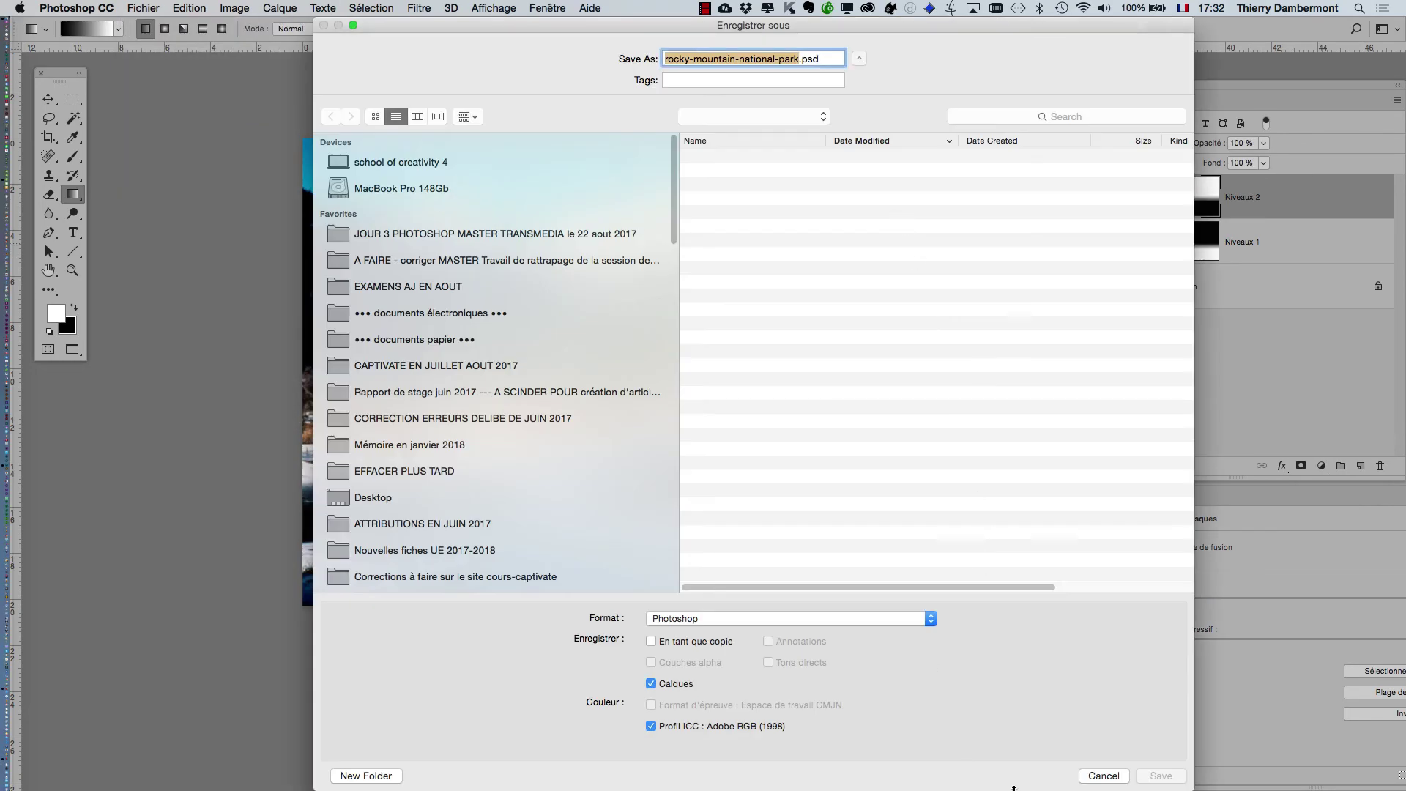
key(Return)
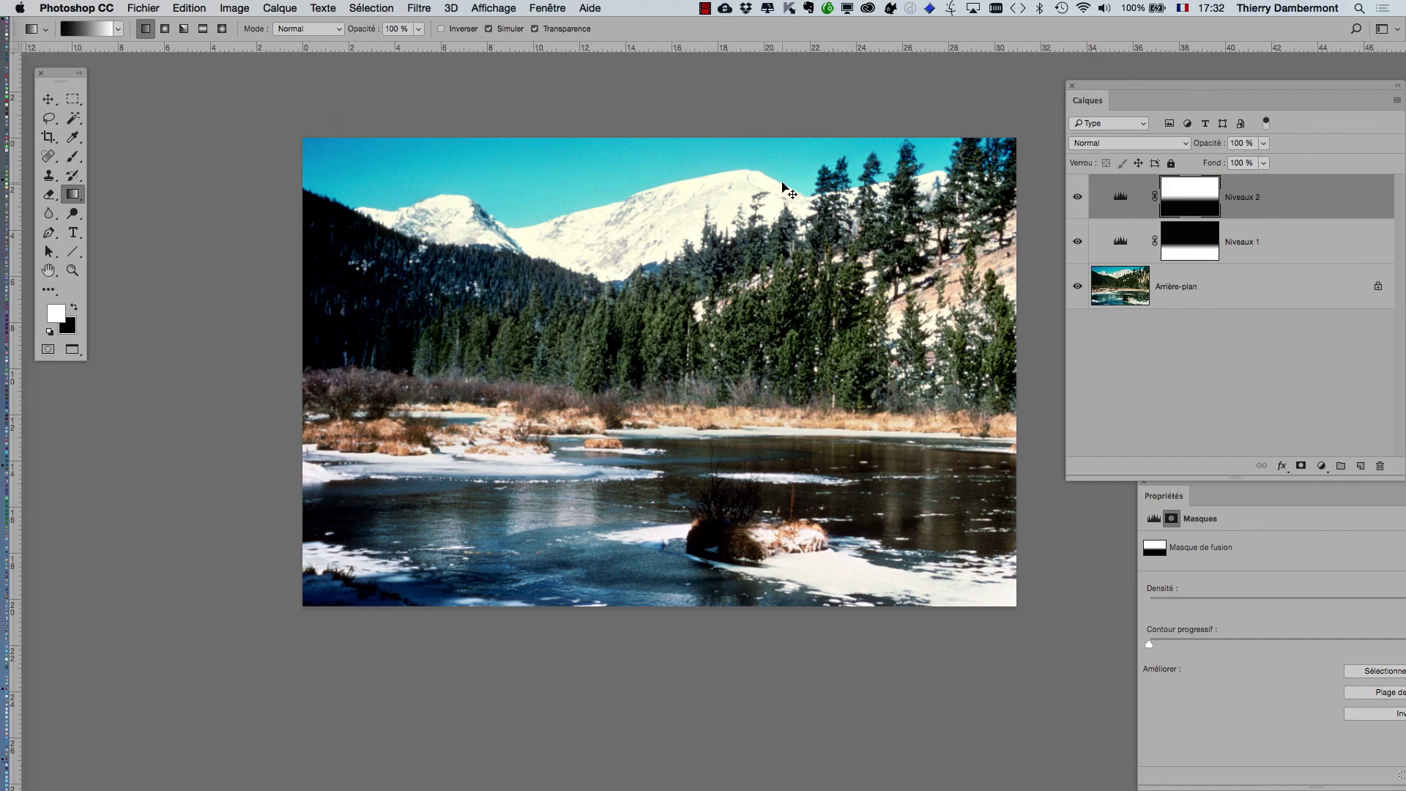